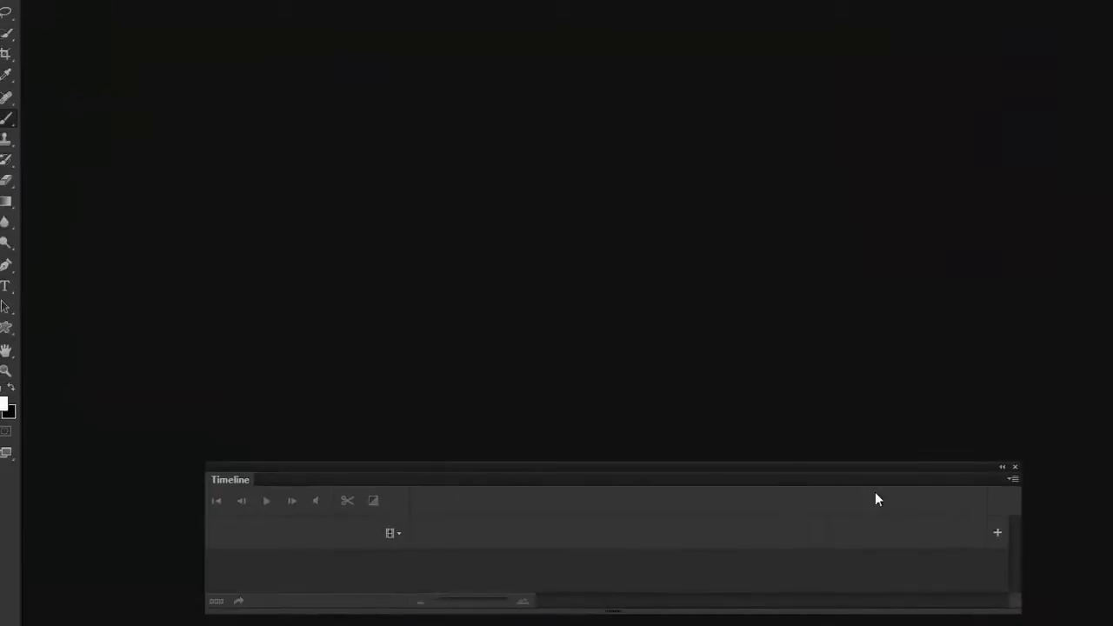
# Check that the Timeline panel is enabled and move the floating panel slightly higher in the workspace.
pyautogui.click(408, 52)
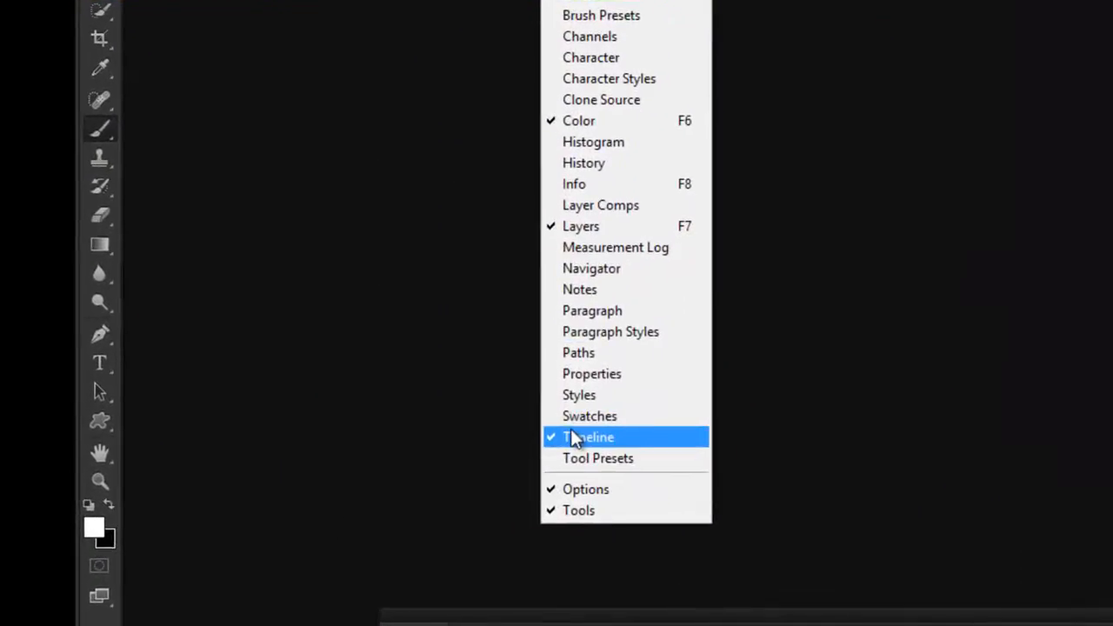
pyautogui.press('Escape')
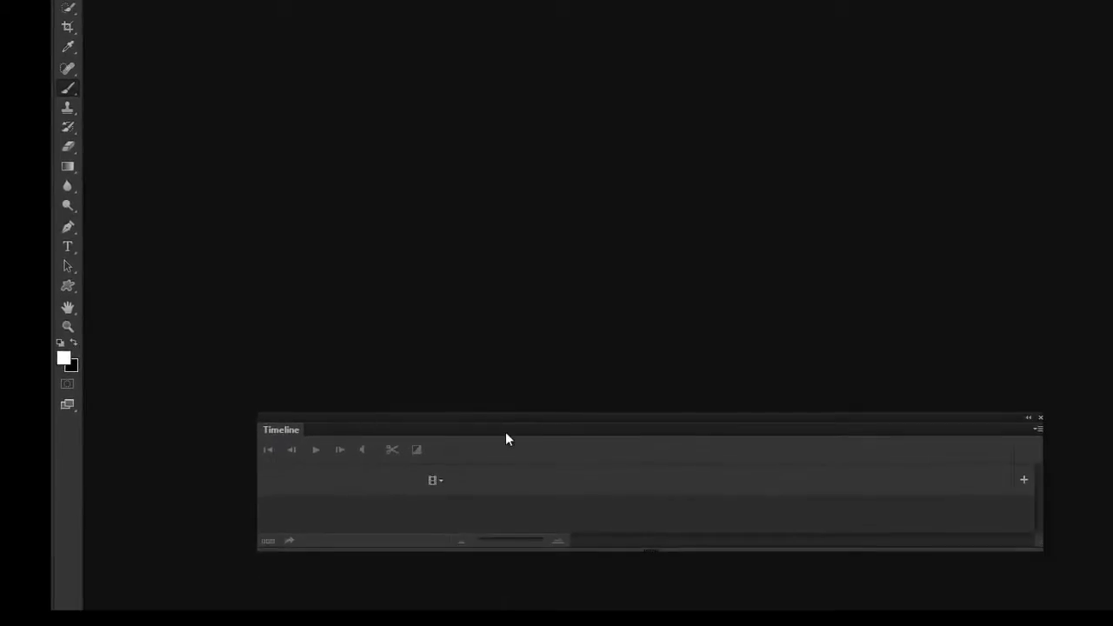
pyautogui.moveTo(506, 433); pyautogui.dragTo(468, 399)
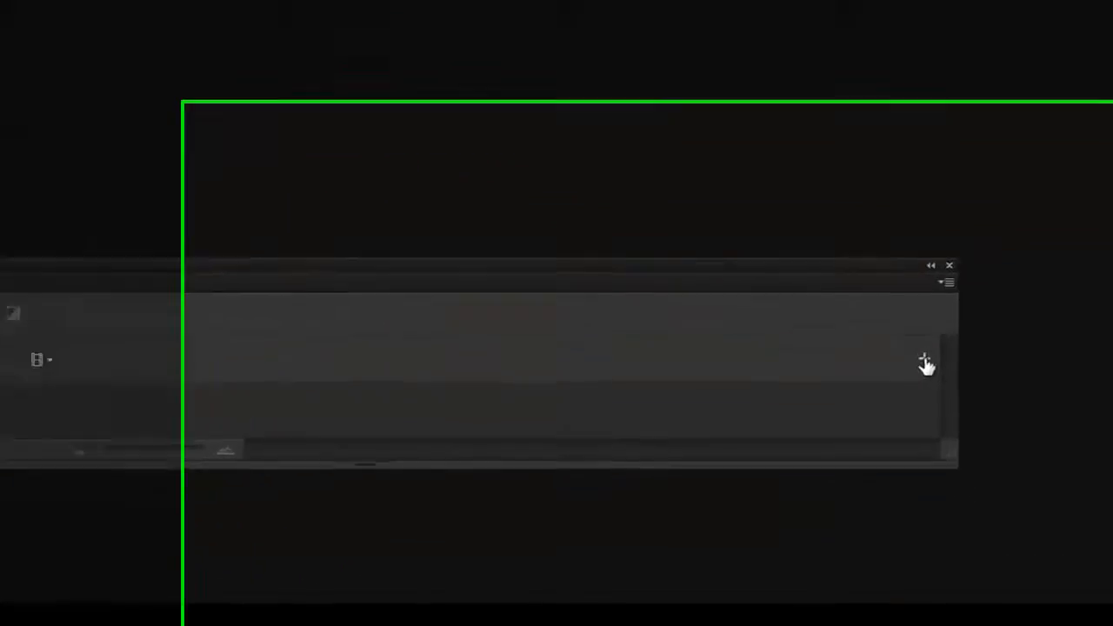
pyautogui.click(926, 361)
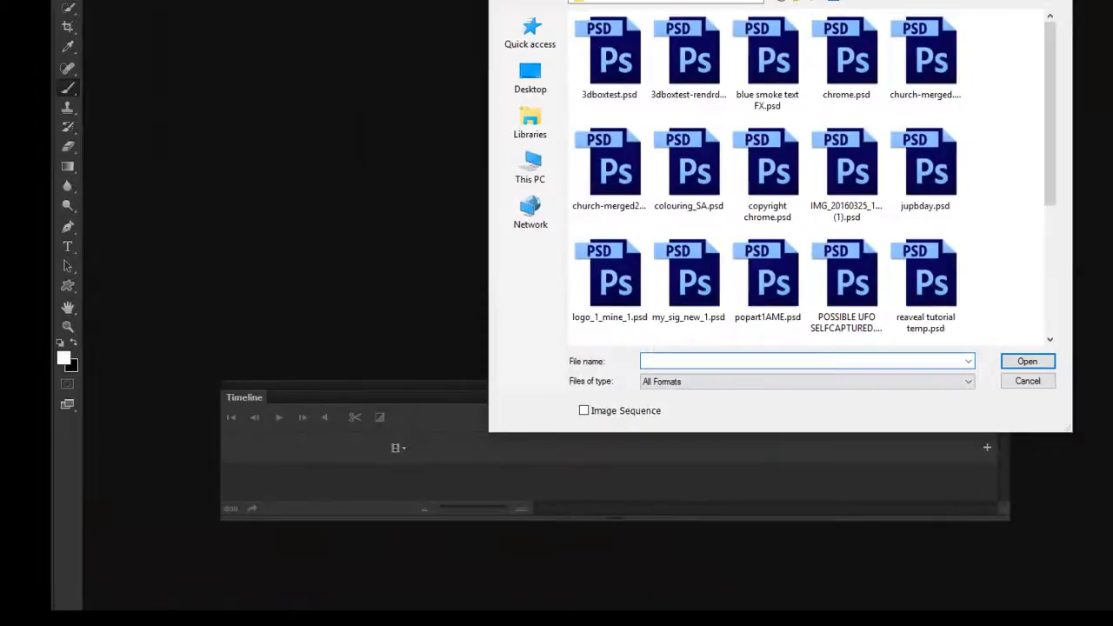
pyautogui.moveTo(739, 0); pyautogui.dragTo(495, 0)
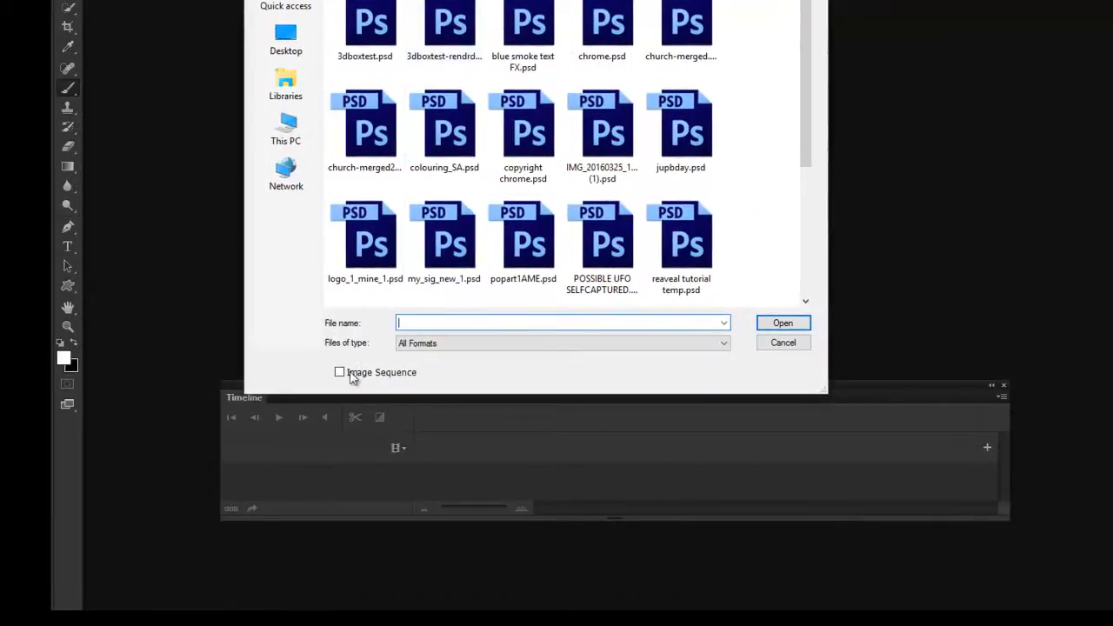
pyautogui.click(357, 35)
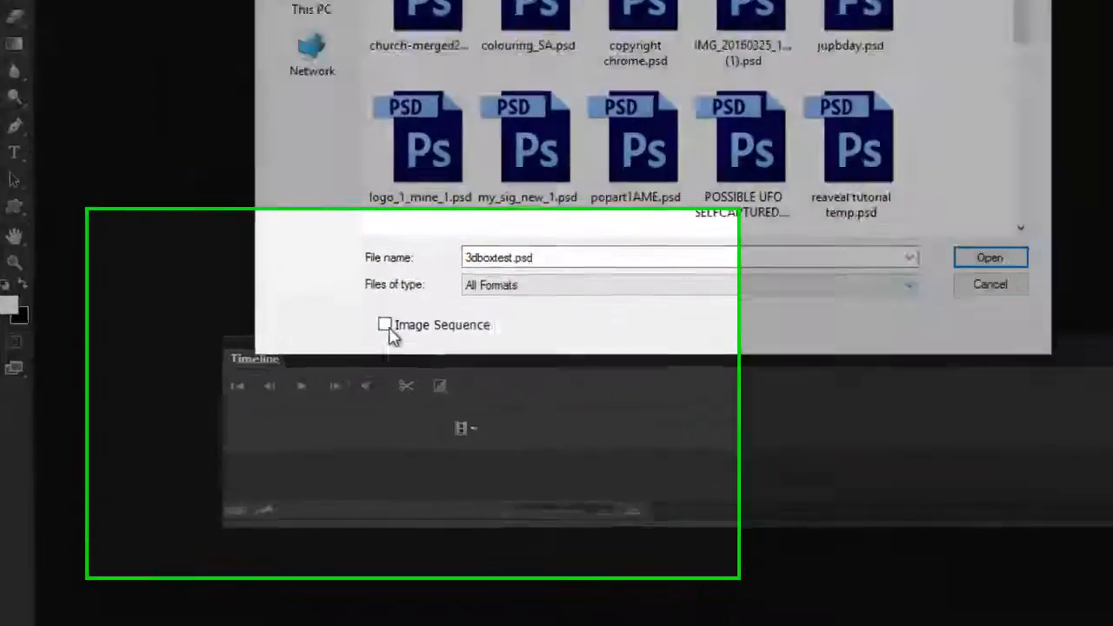
pyautogui.click(383, 326)
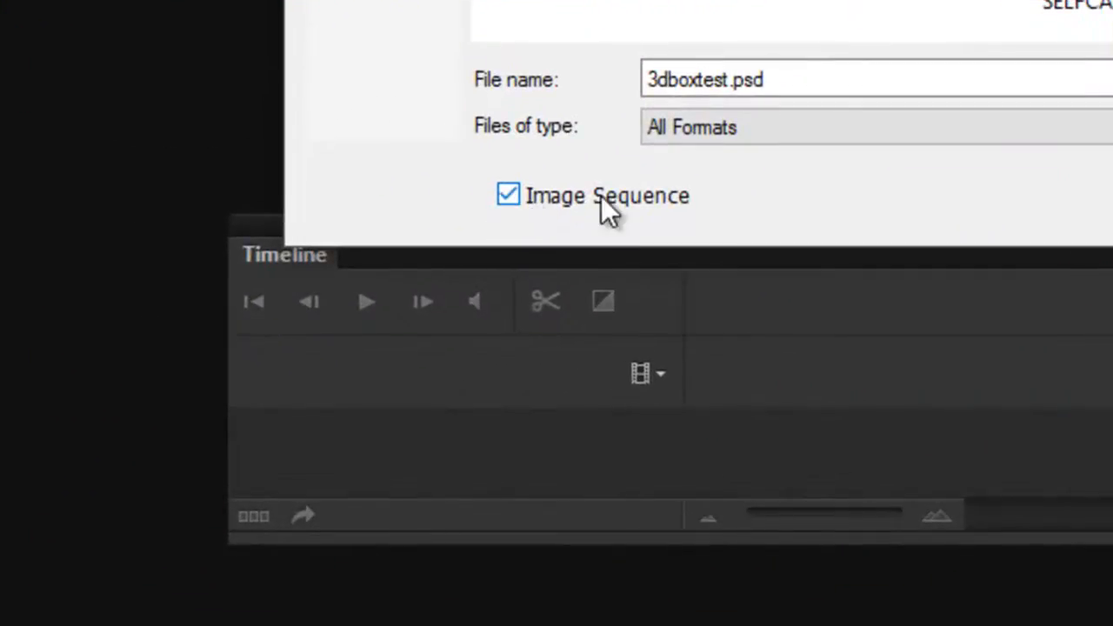
pyautogui.click(509, 195)
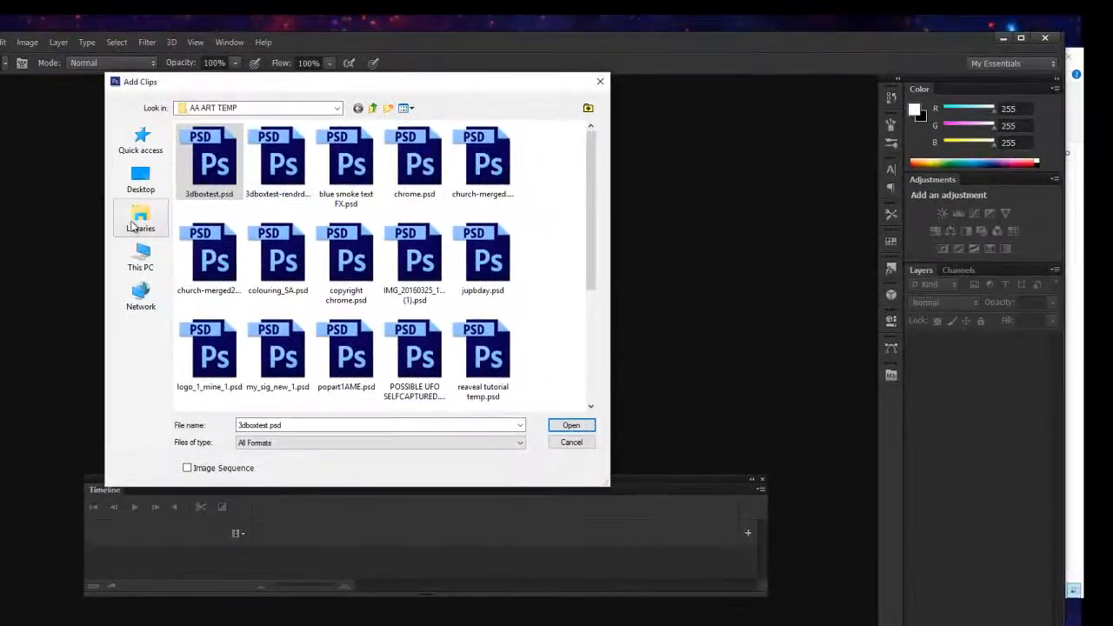
pyautogui.click(134, 223)
pyautogui.doubleClick(356, 287)
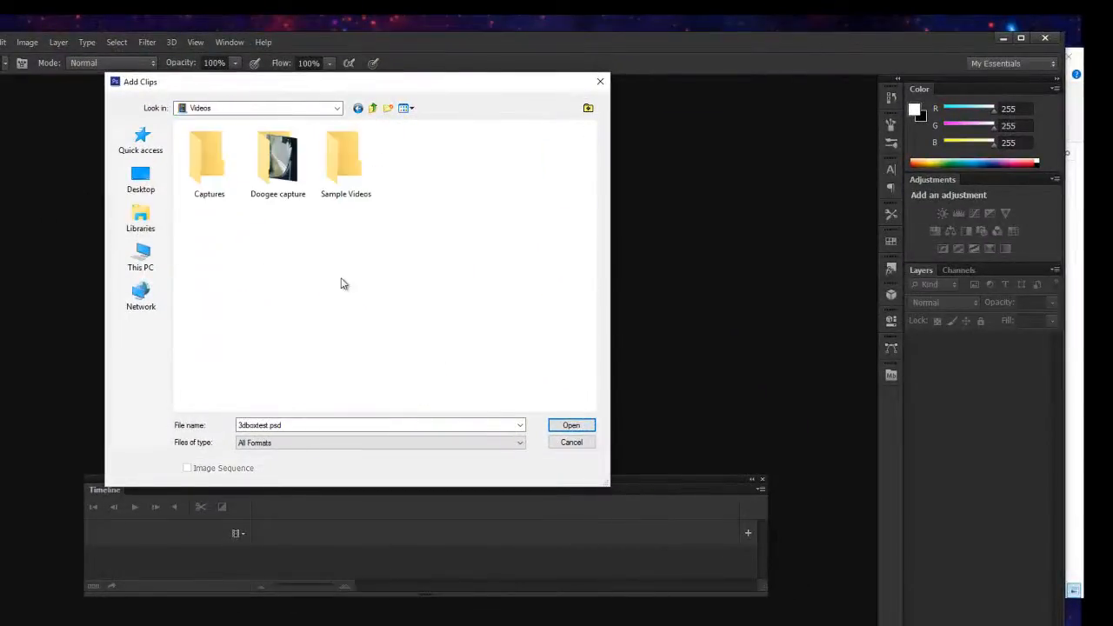
pyautogui.doubleClick(299, 165)
pyautogui.click(210, 170)
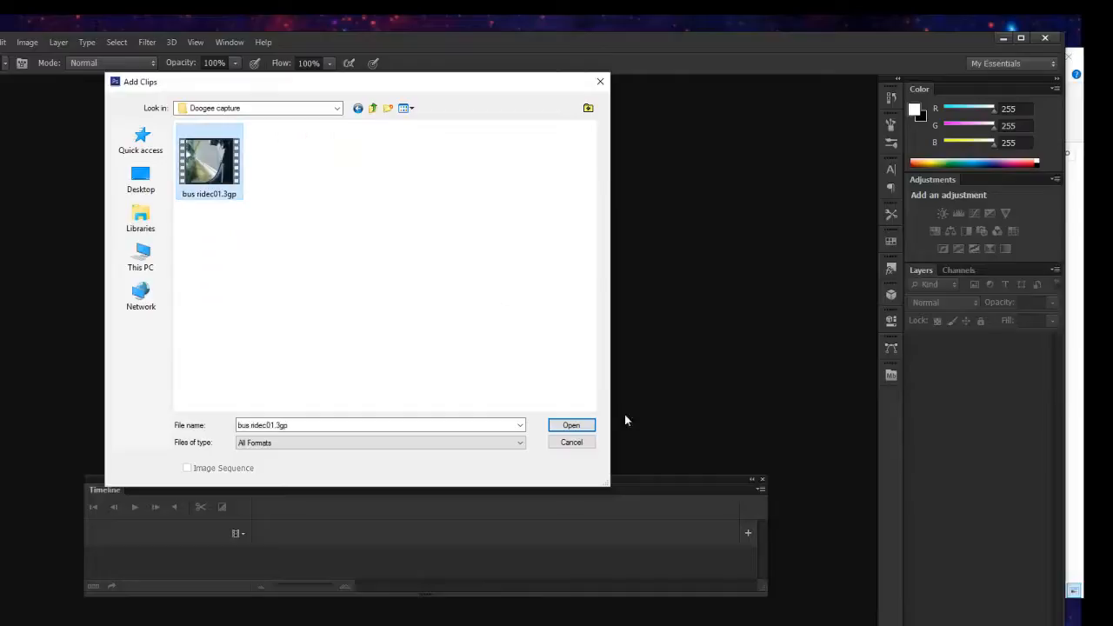
pyautogui.click(580, 443)
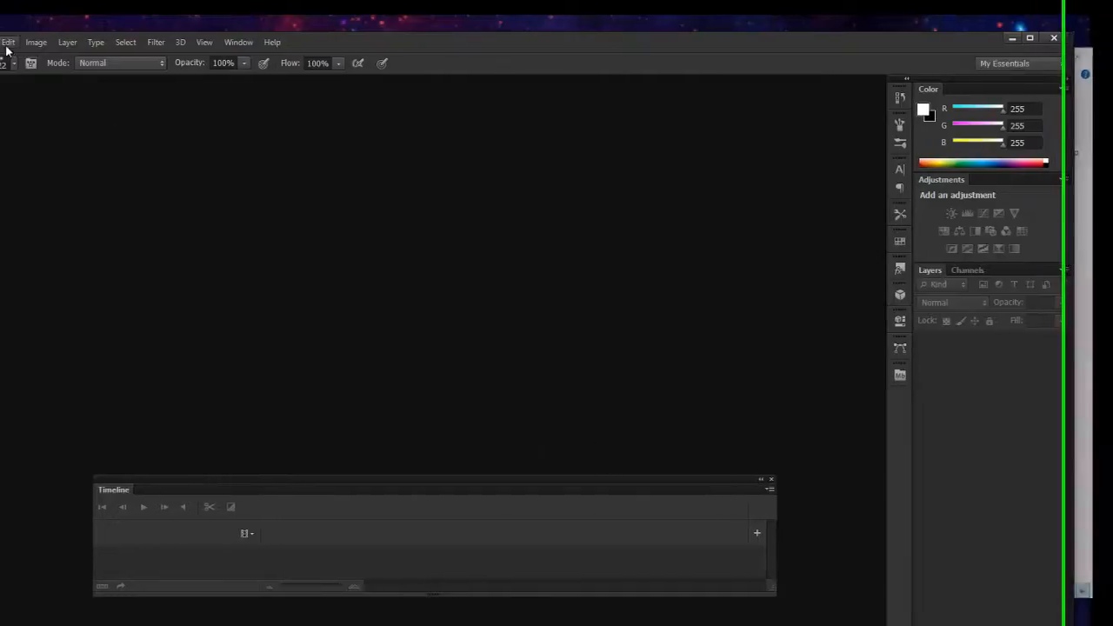
pyautogui.hotkey('ctrl', 'o')
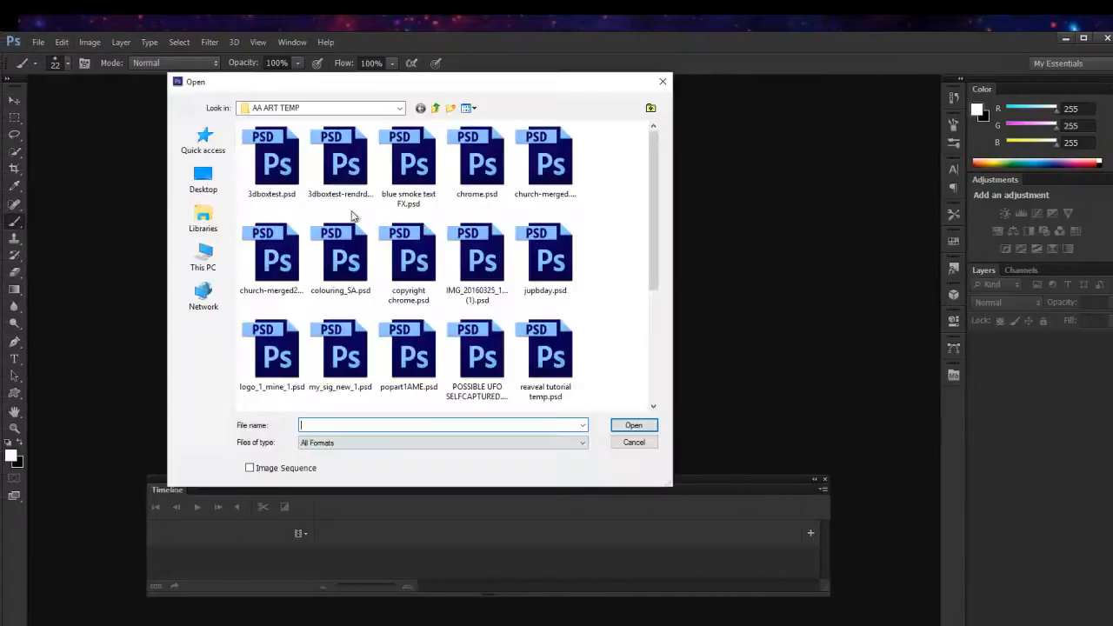
pyautogui.click(634, 442)
pyautogui.click(45, 38)
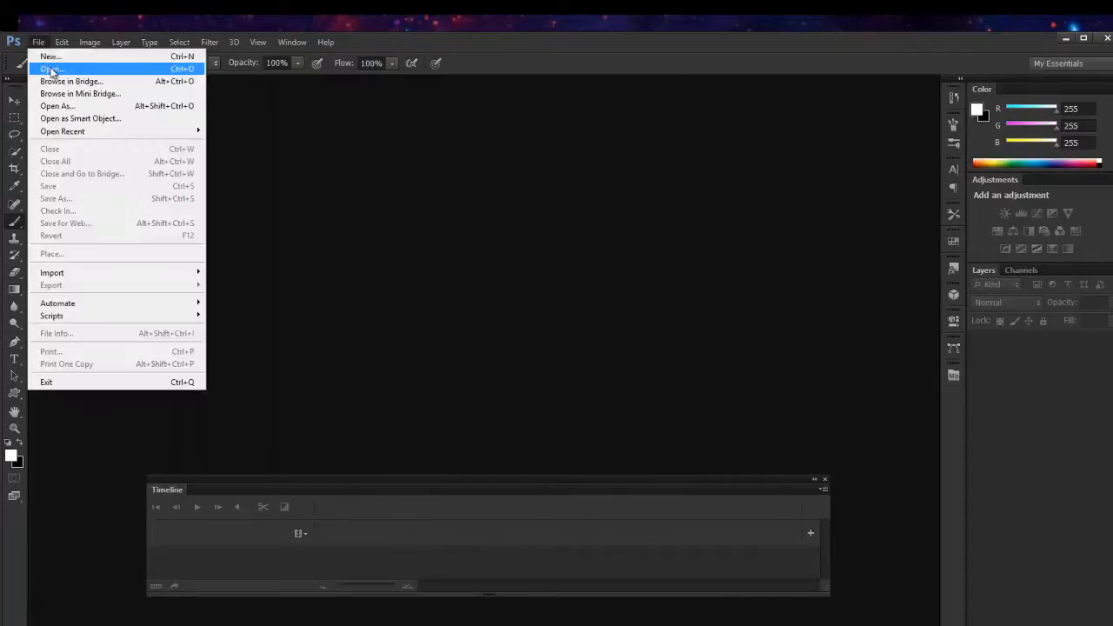
pyautogui.click(49, 67)
pyautogui.click(634, 442)
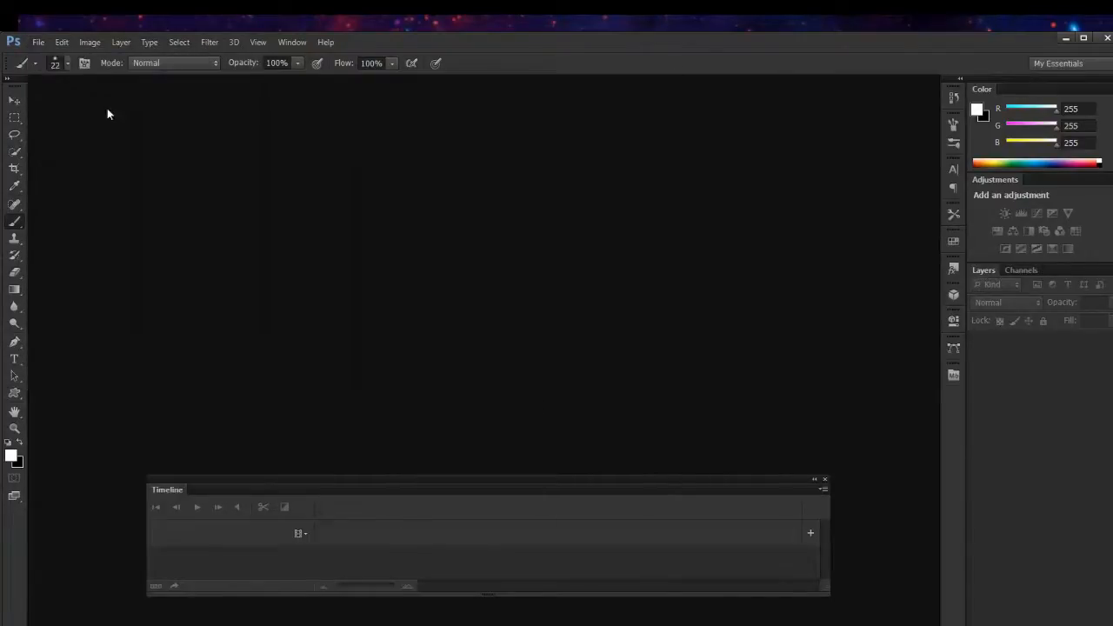
pyautogui.click(35, 43)
pyautogui.moveTo(52, 273)
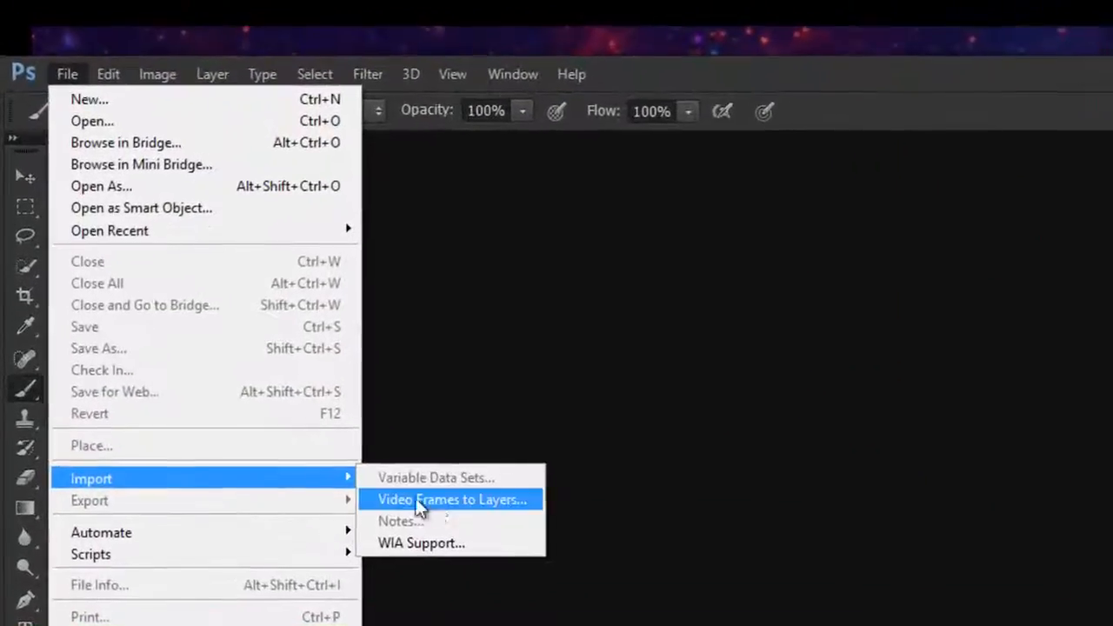
# Bring bus ridec01.3gp from the Doogee capture folder in File Explorer into Photoshop as a video document, and move the Timeline panel lower over the canvas.
pyautogui.click(769, 368)
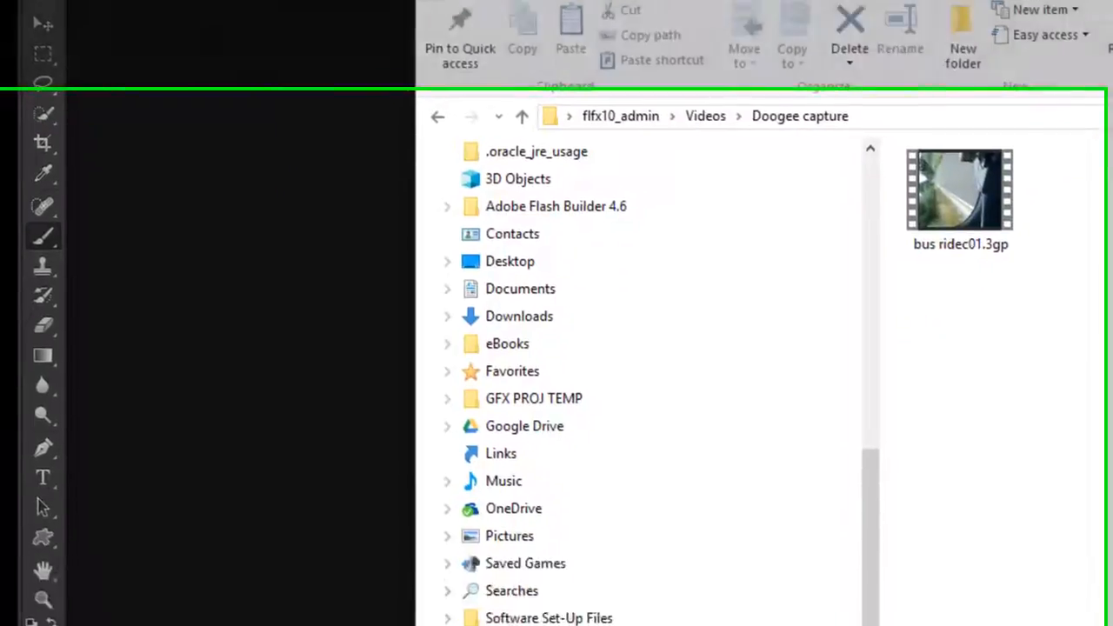
pyautogui.moveTo(696, 97); pyautogui.dragTo(979, 101)
pyautogui.moveTo(783, 1); pyautogui.dragTo(1060, 2)
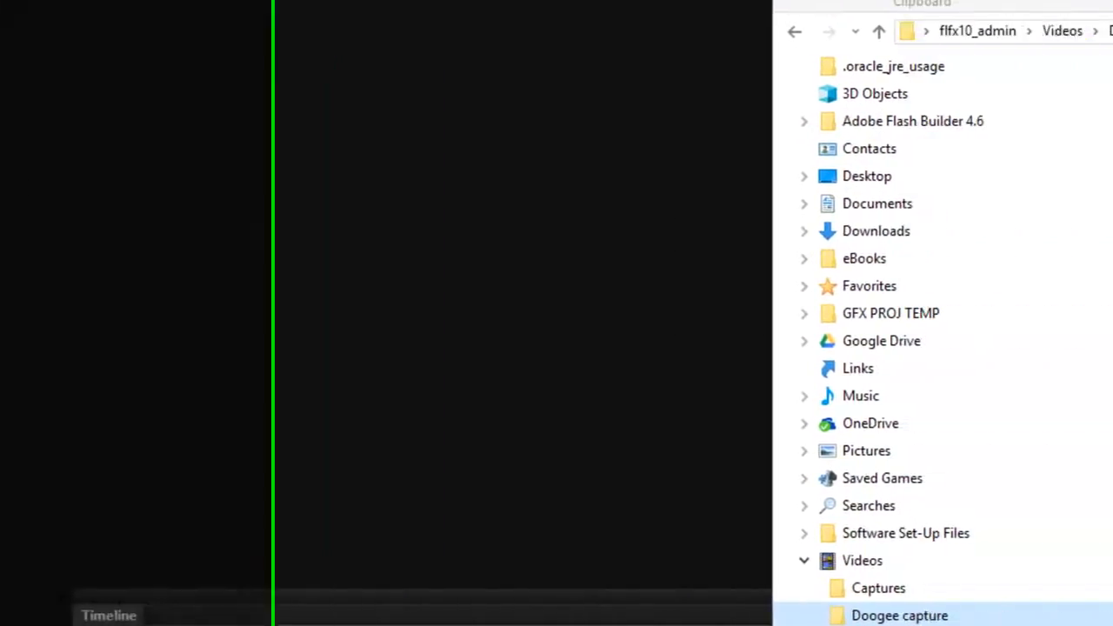
pyautogui.click(1066, 139)
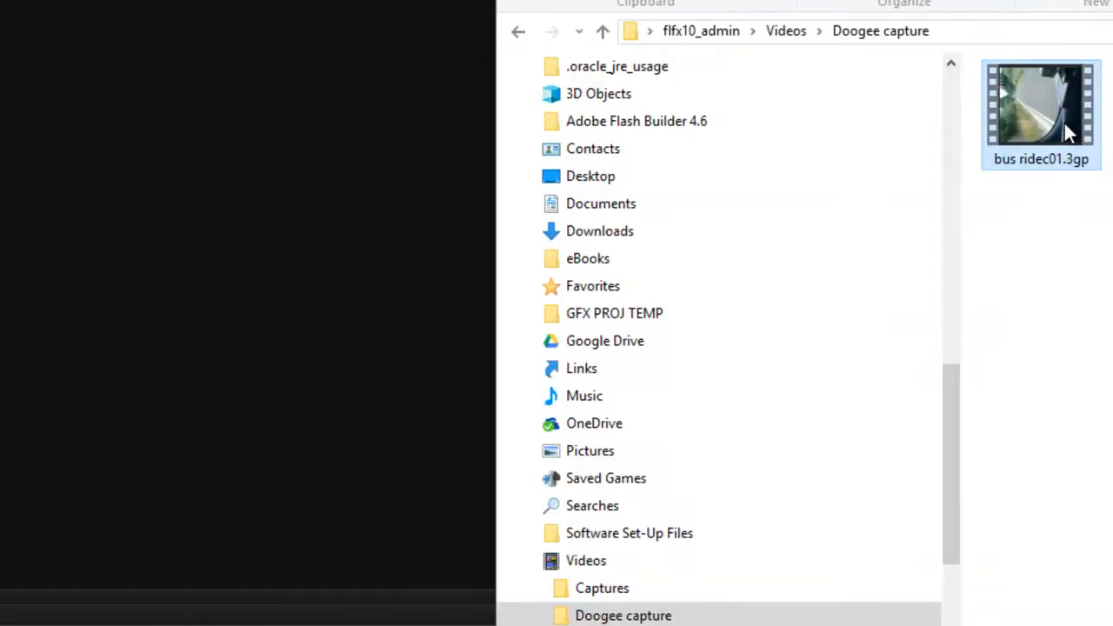
pyautogui.moveTo(1066, 120); pyautogui.dragTo(300, 296)
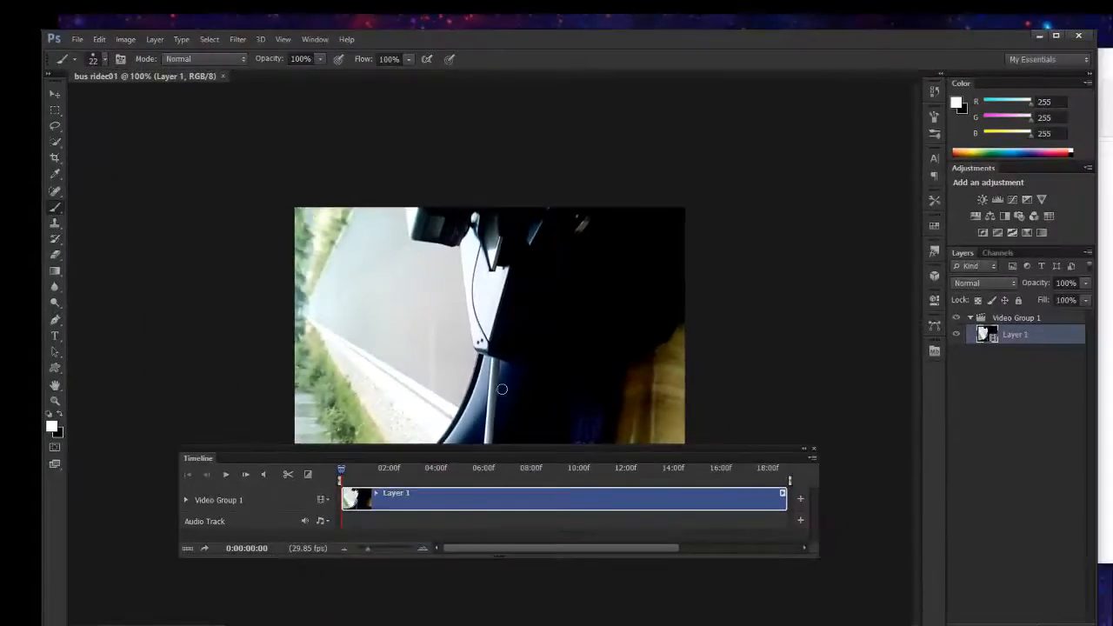
pyautogui.moveTo(535, 465); pyautogui.dragTo(545, 521)
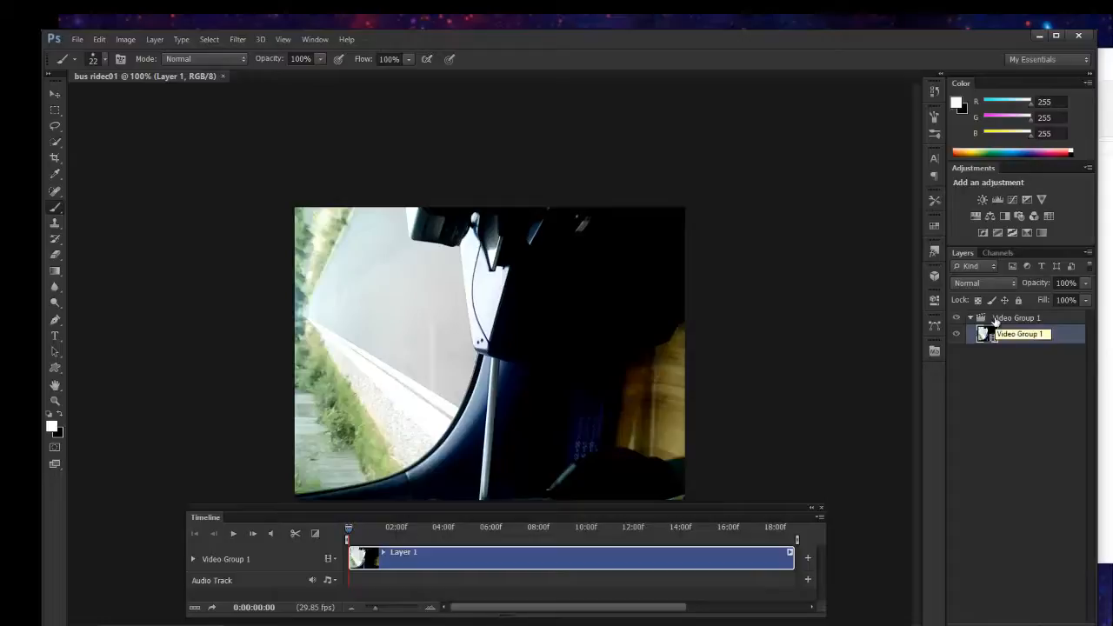
# Convert the video layer Layer 1 inside Video Group 1 to a smart object.
pyautogui.rightClick(1034, 337)
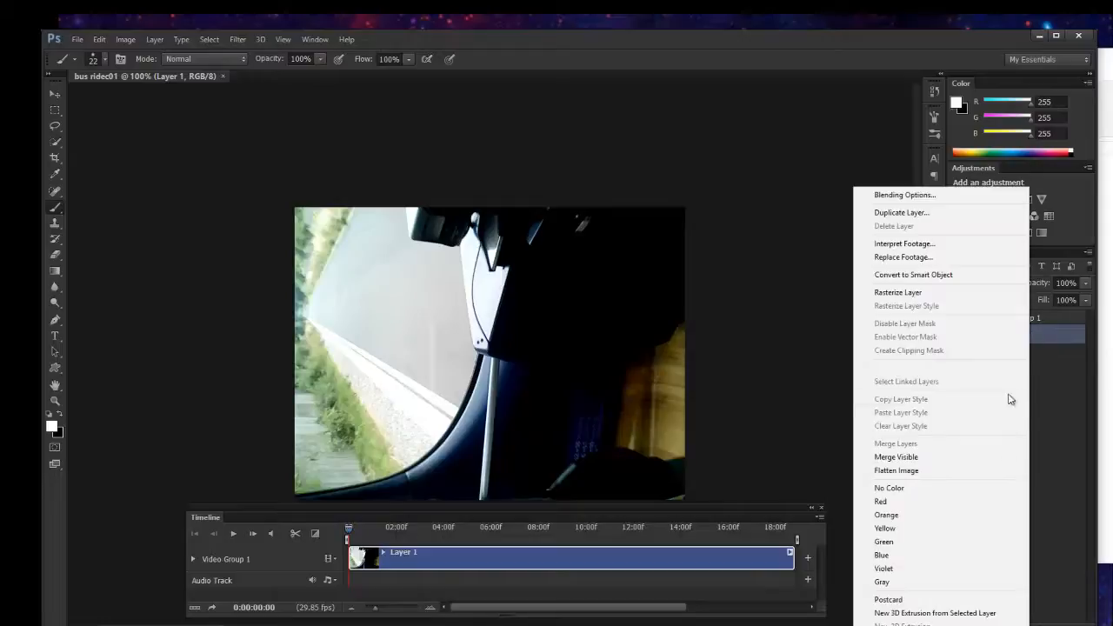
pyautogui.click(1074, 392)
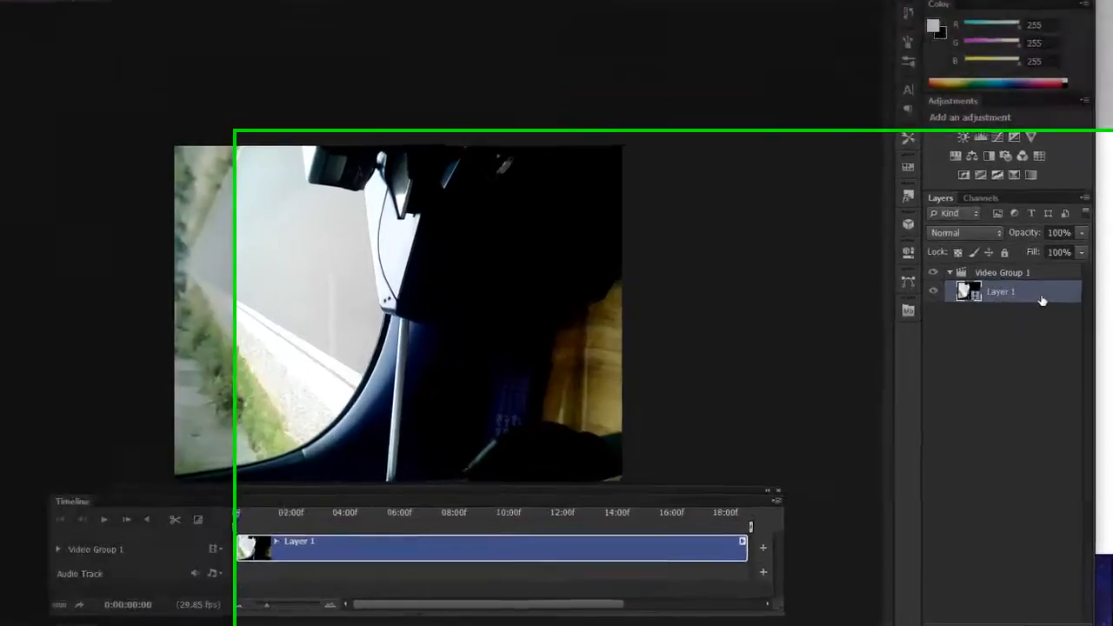
pyautogui.rightClick(1048, 339)
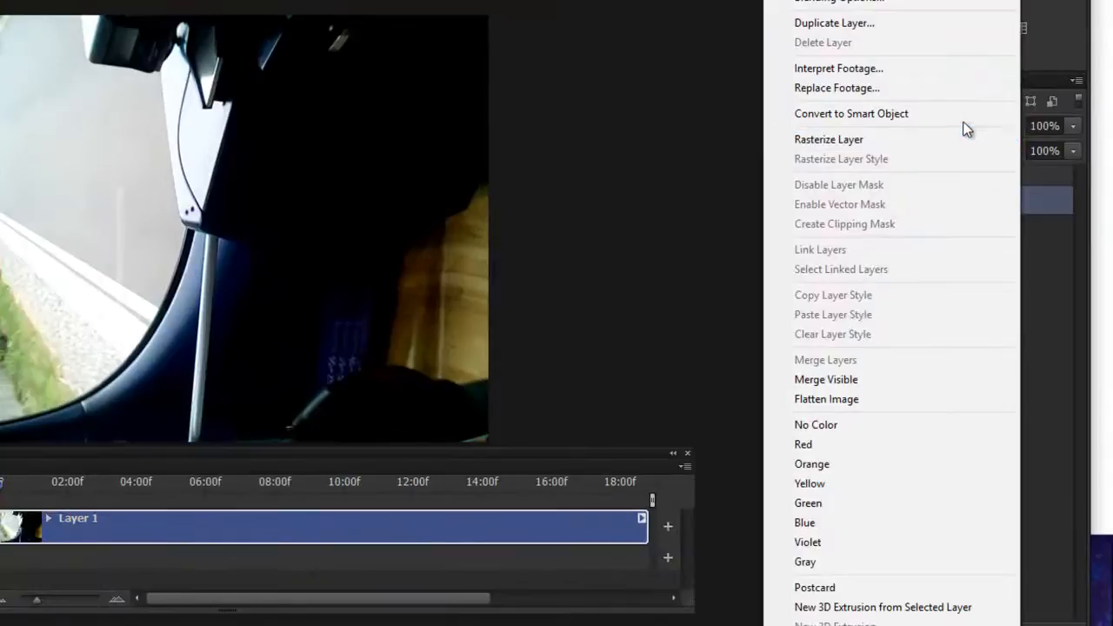
pyautogui.click(962, 117)
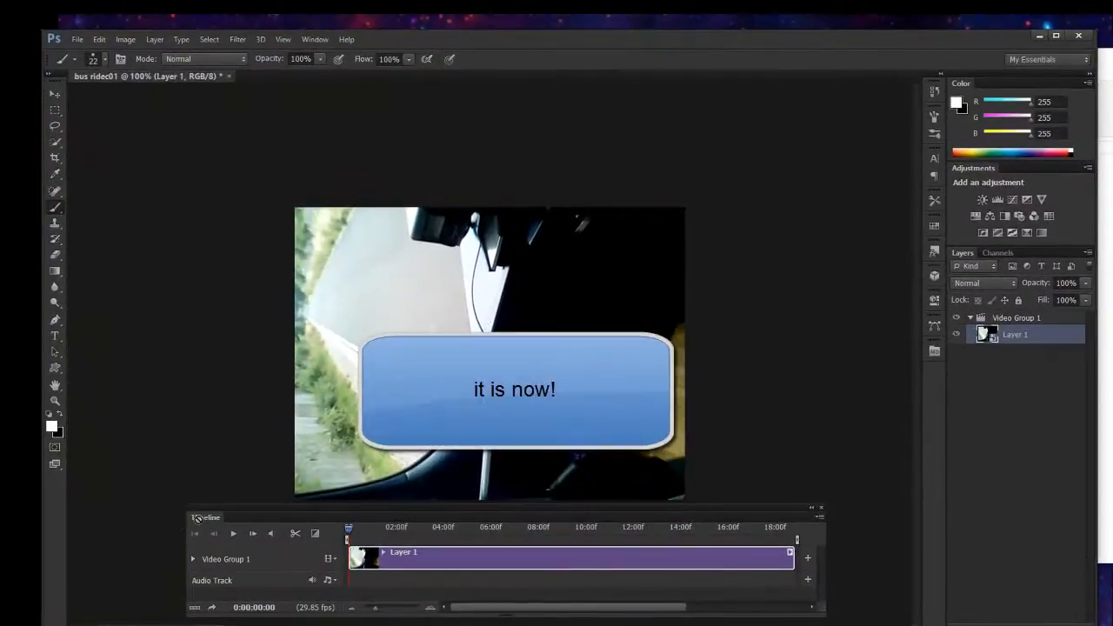
# Preview the Layer 1 clip by playing its opening seconds and scrubbing the playhead to 0:00:01:23 and 0:00:06:23.
pyautogui.moveTo(394, 519); pyautogui.dragTo(387, 503)
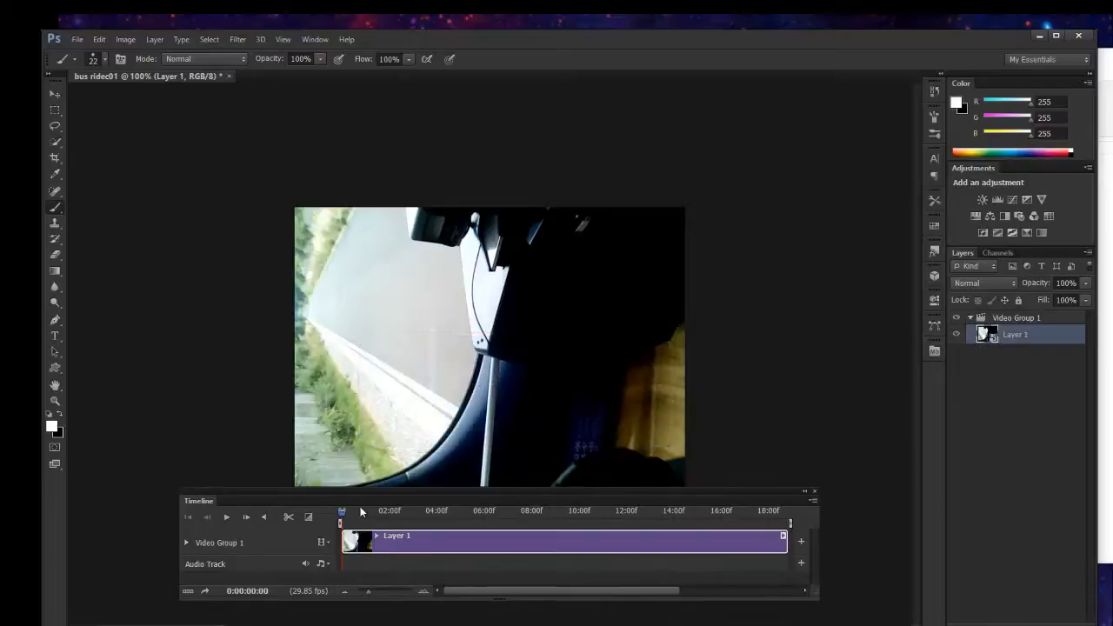
pyautogui.moveTo(344, 519)
pyautogui.mouseDown()
pyautogui.moveTo(773, 513)
pyautogui.moveTo(342, 522)
pyautogui.mouseUp()
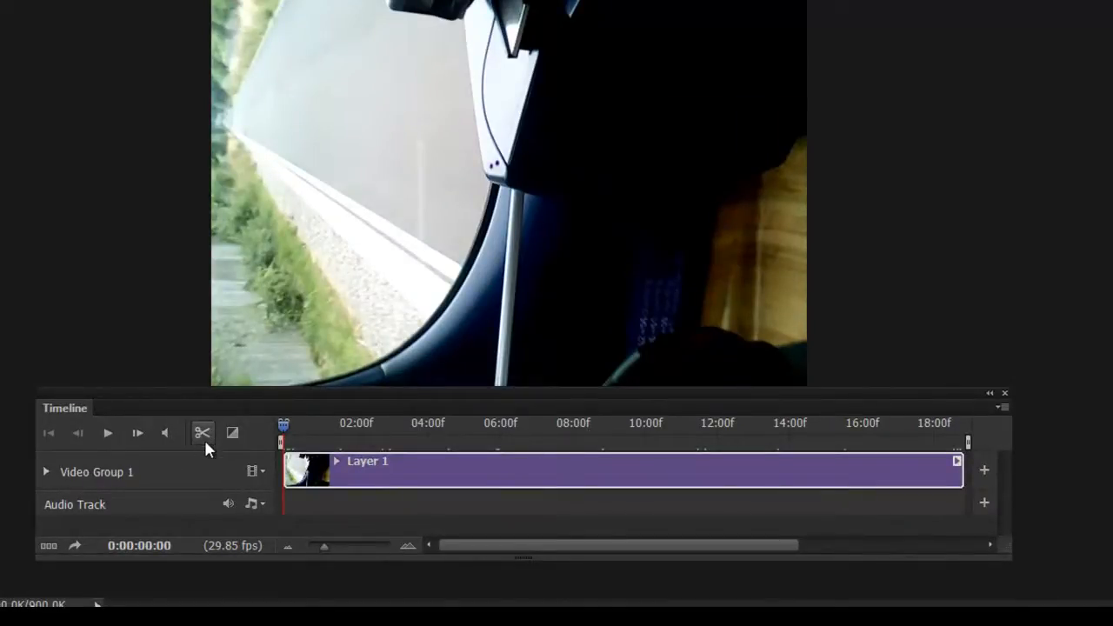
pyautogui.press('space')
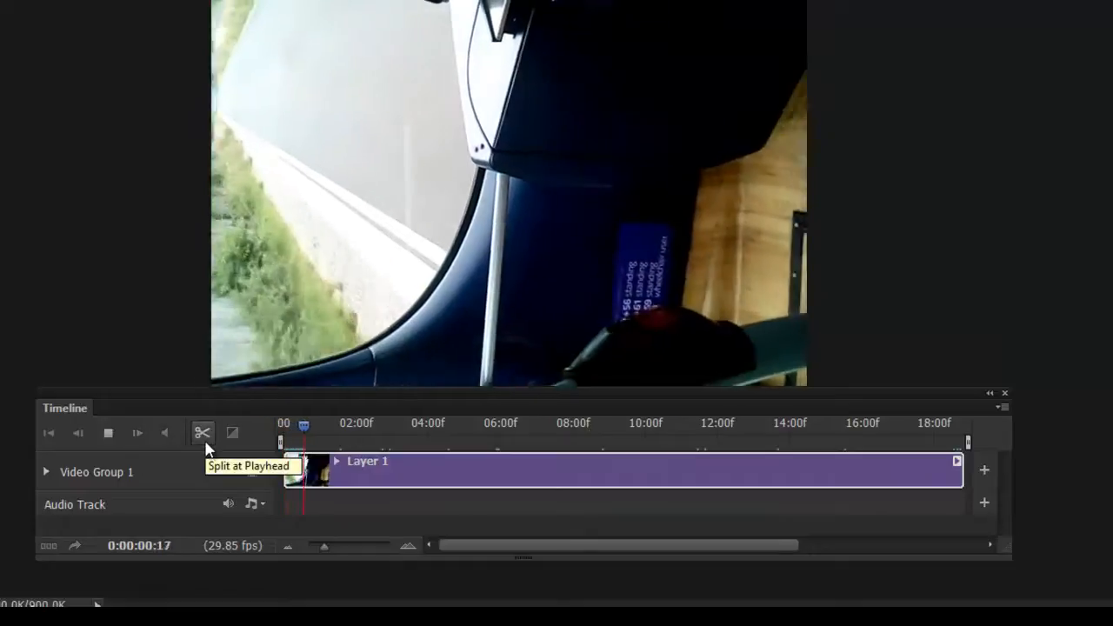
pyautogui.press('space')
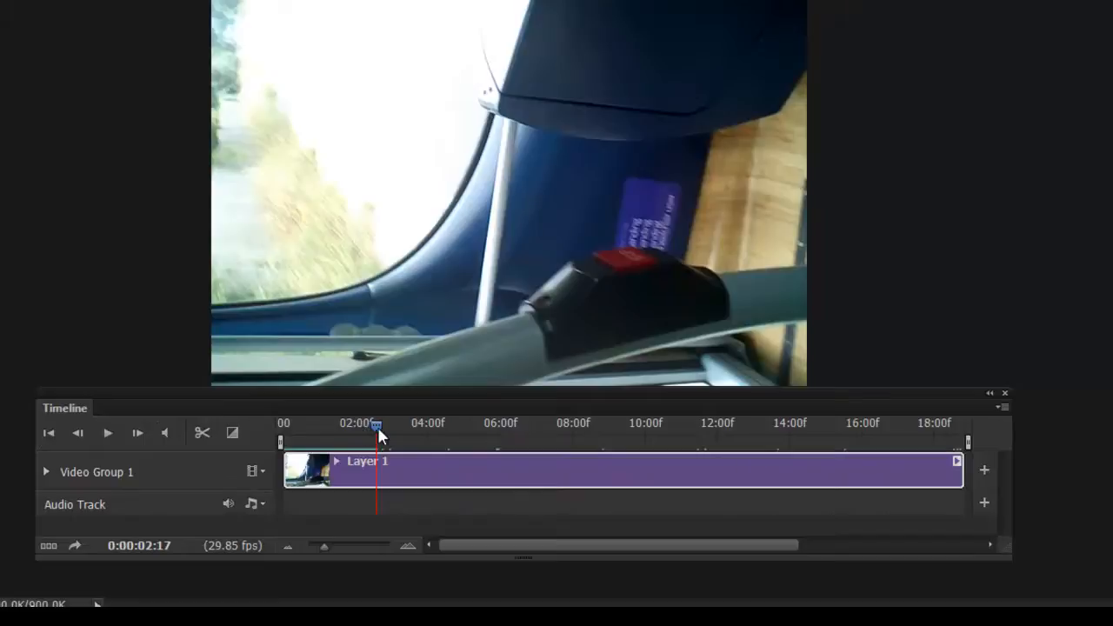
pyautogui.moveTo(377, 424); pyautogui.dragTo(347, 424)
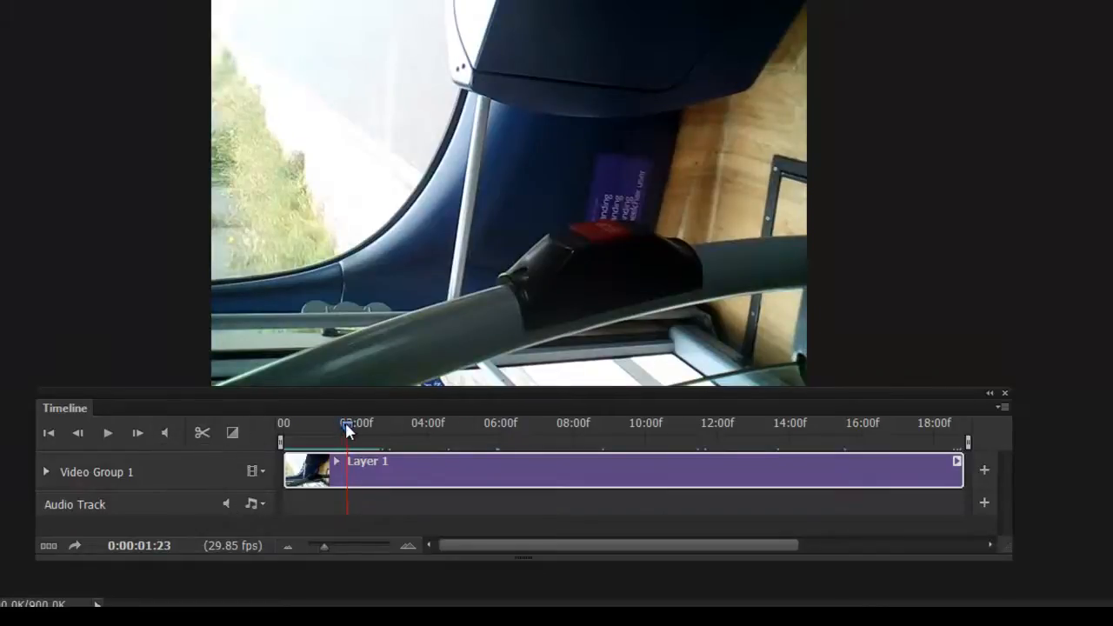
pyautogui.moveTo(346, 424); pyautogui.dragTo(528, 425)
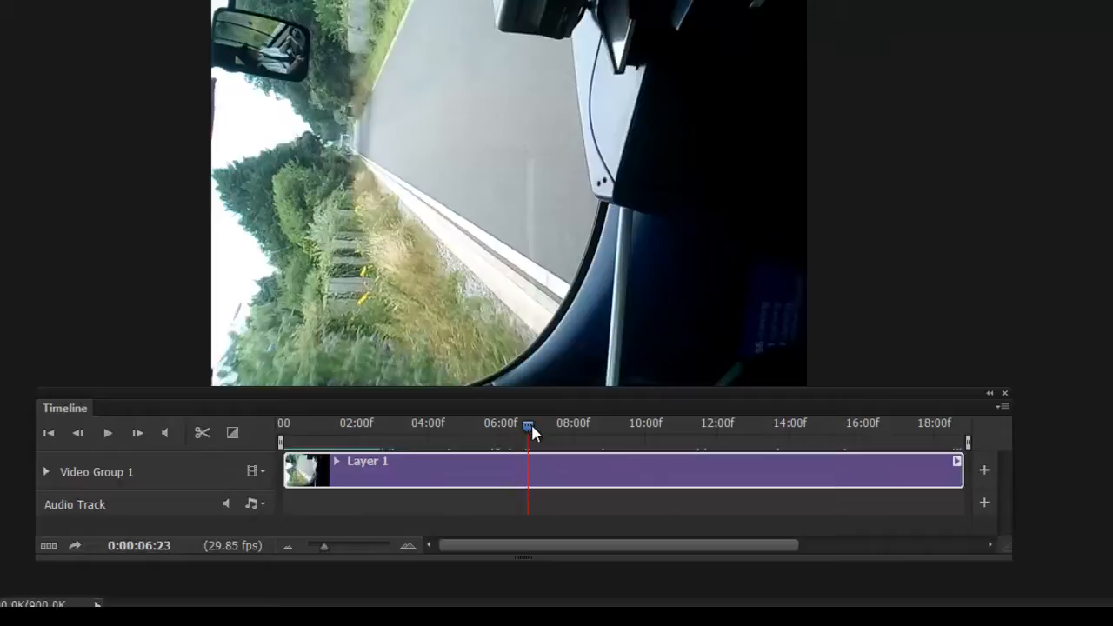
# Try splitting the Layer 1 clip at 0:00:05:15, and undo the split.
pyautogui.moveTo(531, 426); pyautogui.dragTo(469, 435)
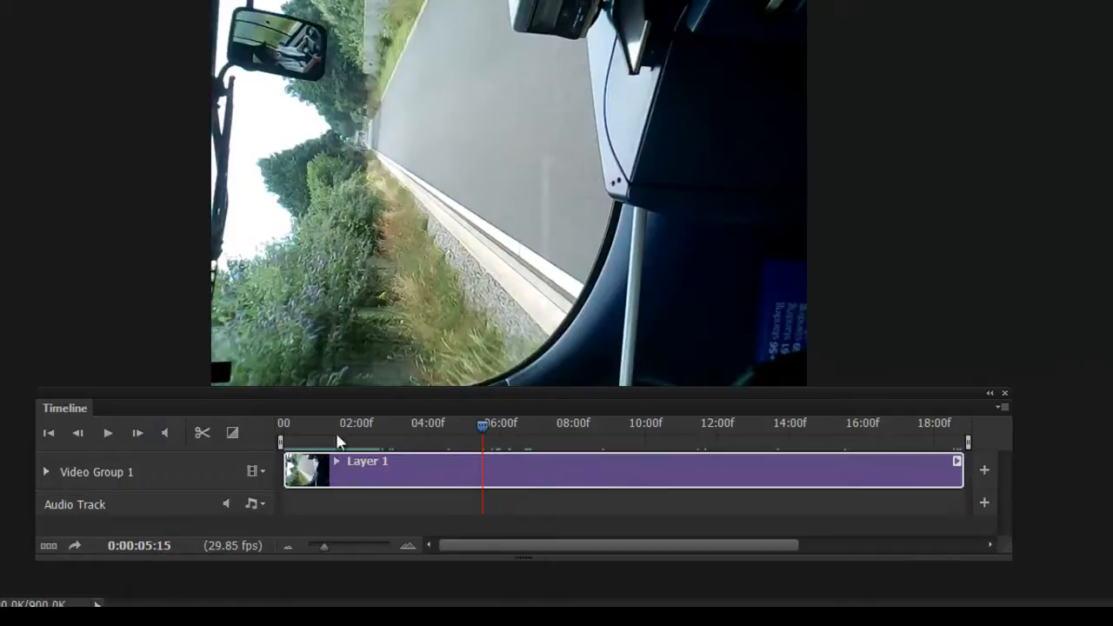
pyautogui.click(203, 433)
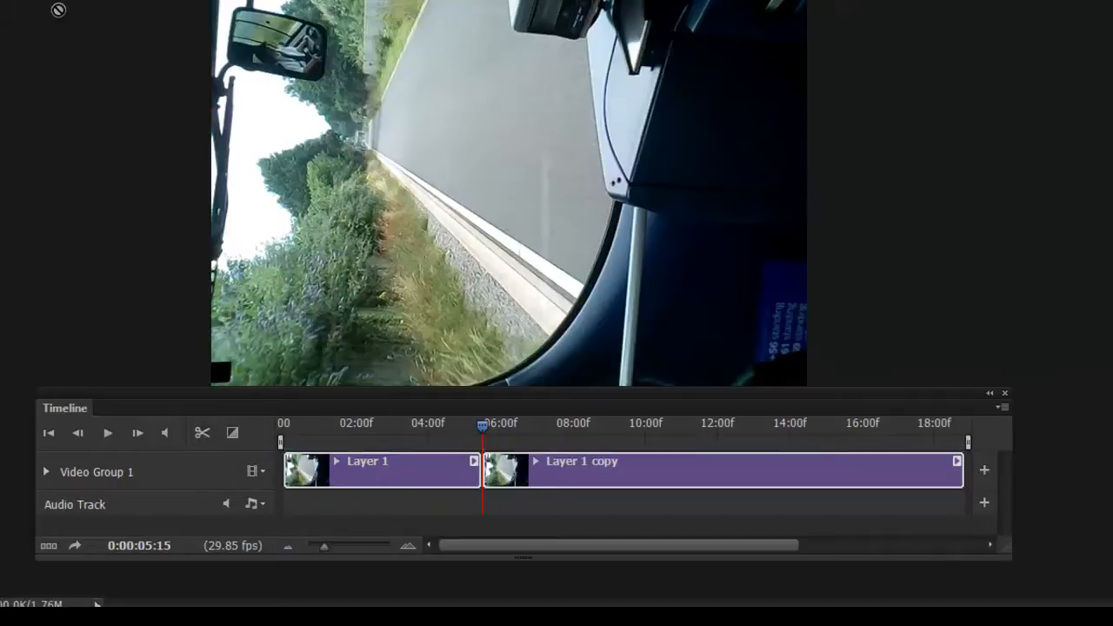
pyautogui.hotkey('ctrl', 'z')
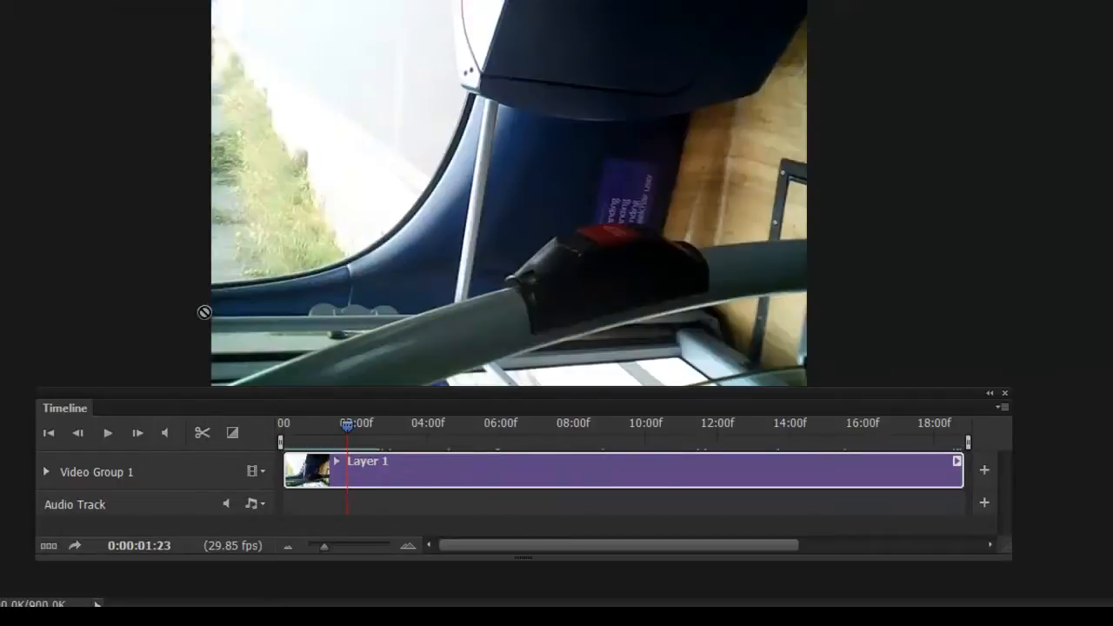
# Zoom the timeline scale out and back in until the whole Layer 1 clip spans the Timeline width.
pyautogui.moveTo(878, 408); pyautogui.dragTo(884, 405)
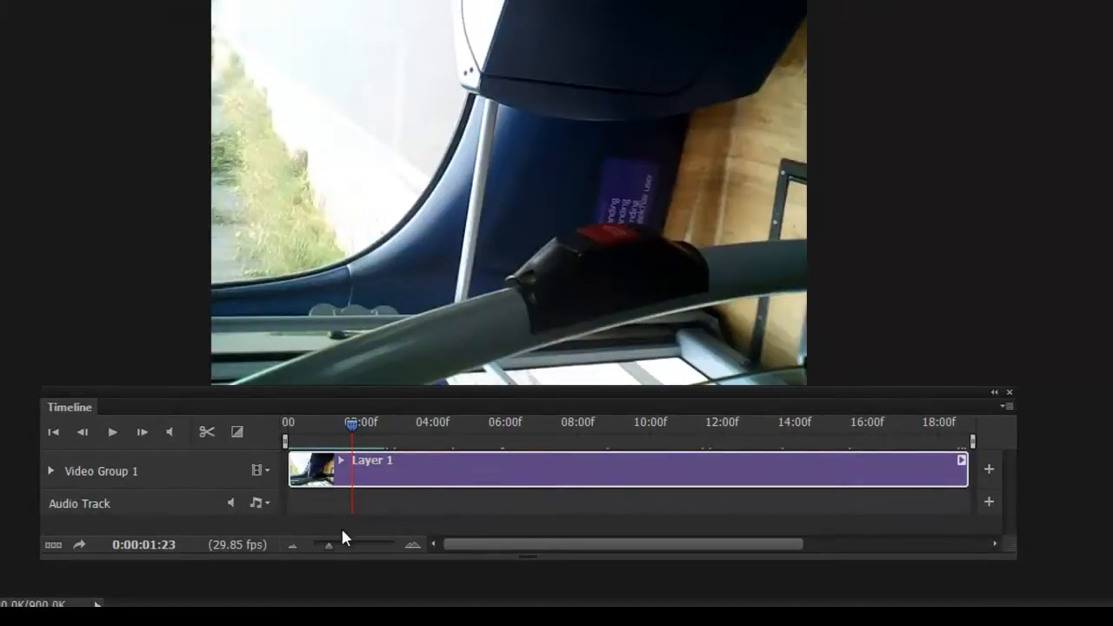
pyautogui.click(293, 546)
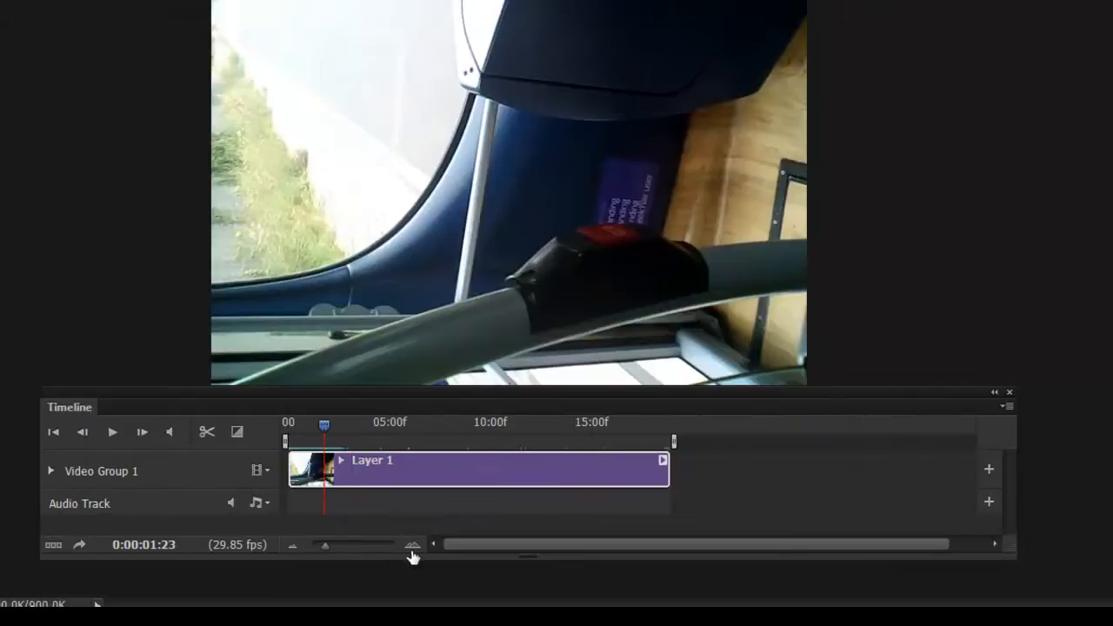
pyautogui.click(412, 546)
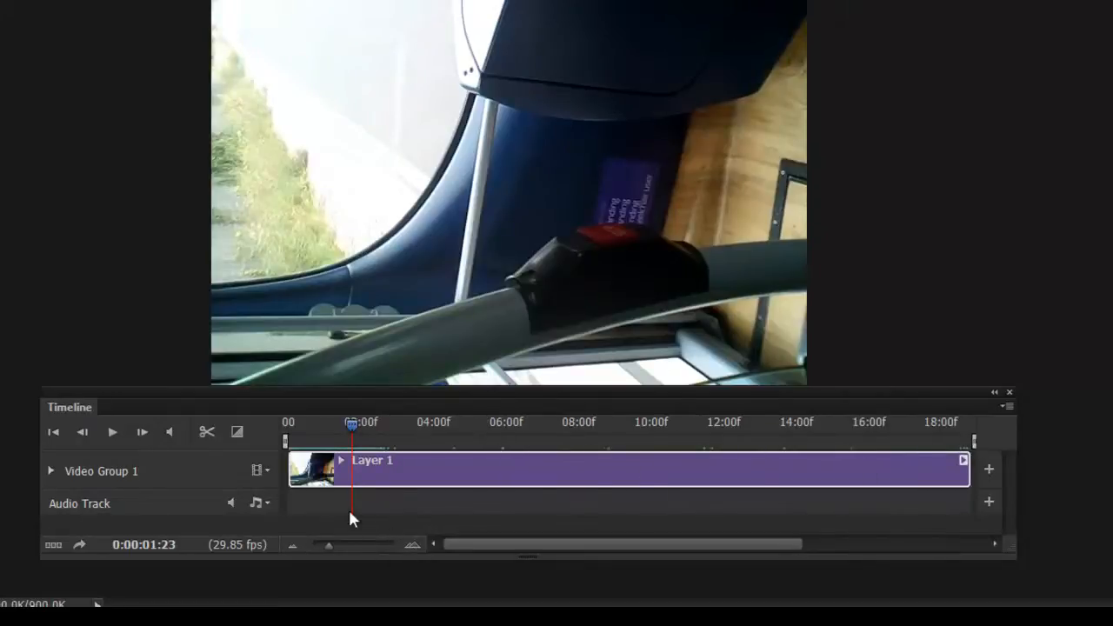
pyautogui.moveTo(328, 547)
pyautogui.mouseDown()
pyautogui.moveTo(350, 545)
pyautogui.moveTo(316, 546)
pyautogui.moveTo(330, 546)
pyautogui.mouseUp()
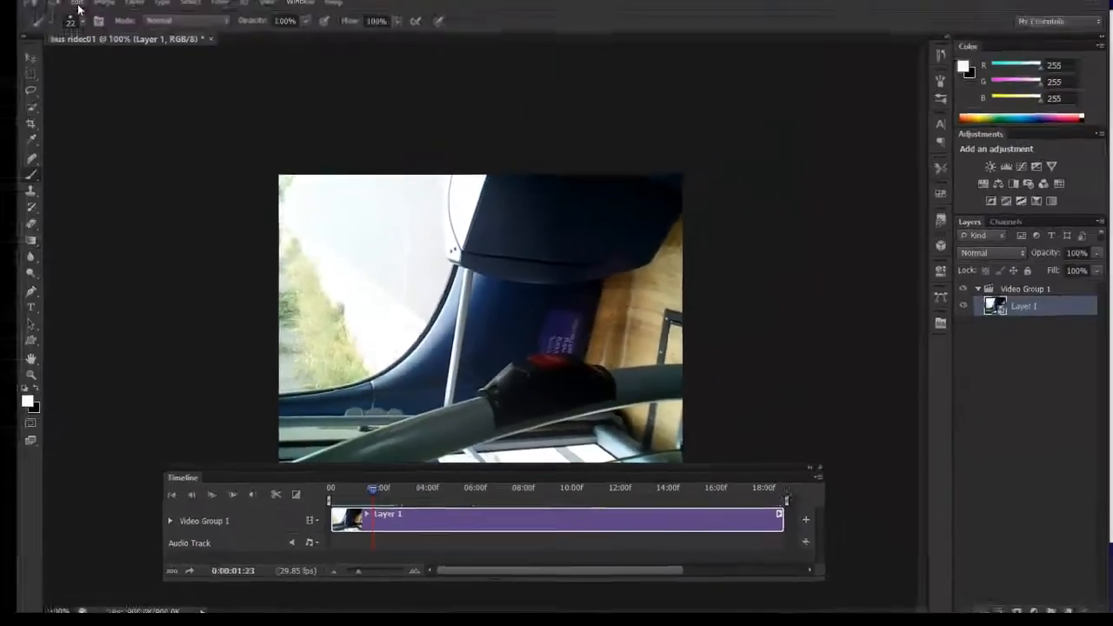
# Rotate the Layer 1 video 90° clockwise so that the sideways footage stands upright.
pyautogui.click(96, 38)
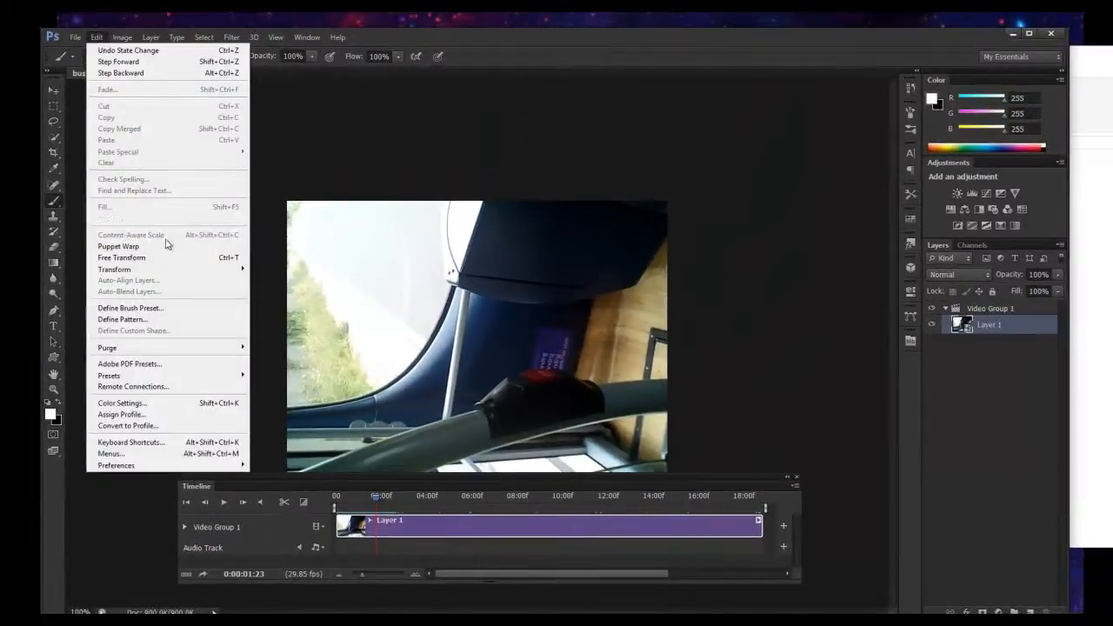
pyautogui.moveTo(207, 270)
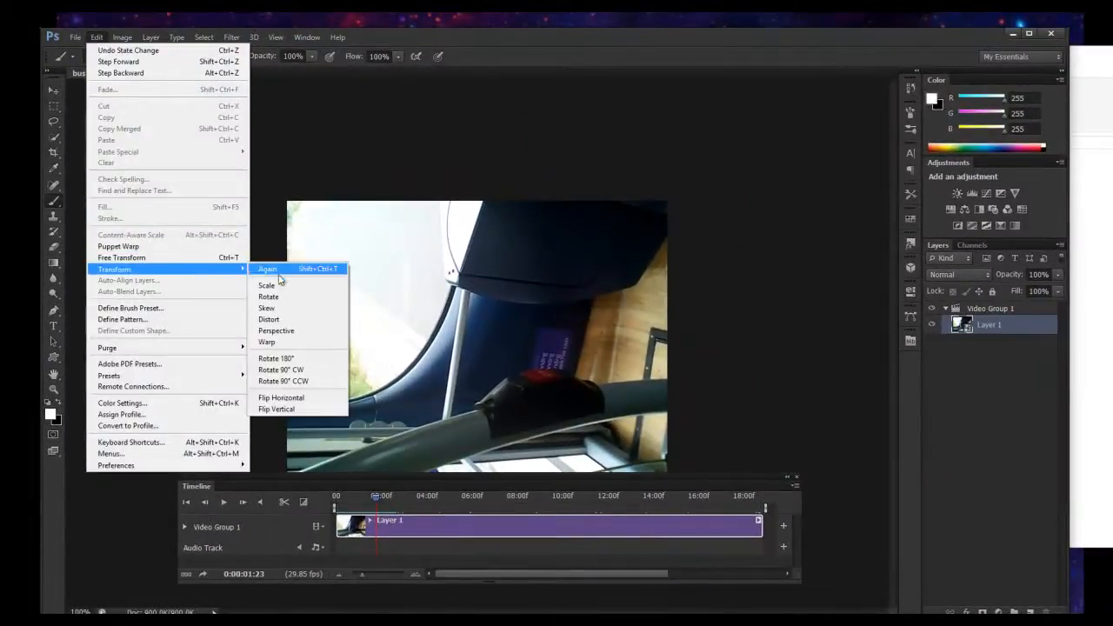
pyautogui.click(293, 370)
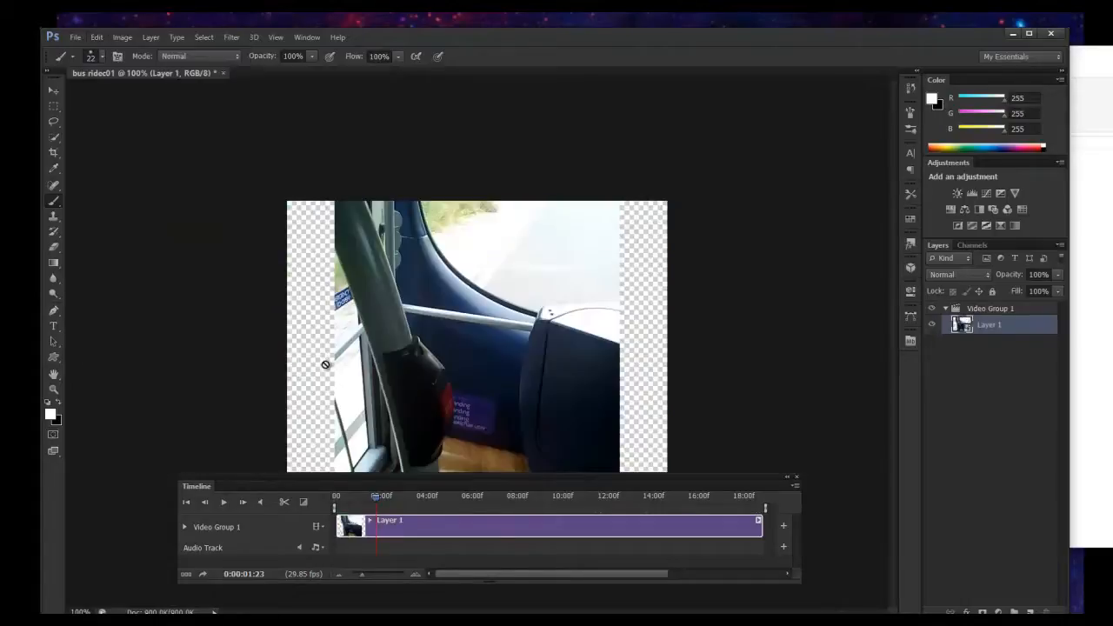
# Trim away the transparent pixels at the left and right of the canvas only, leaving top and bottom untrimmed.
pyautogui.click(122, 37)
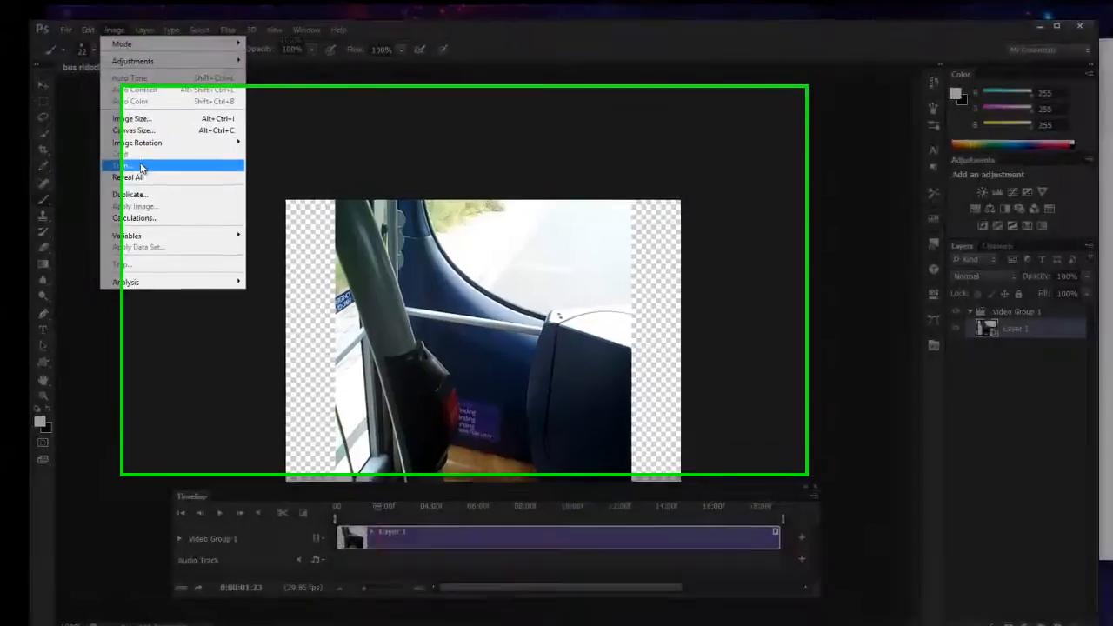
pyautogui.click(149, 168)
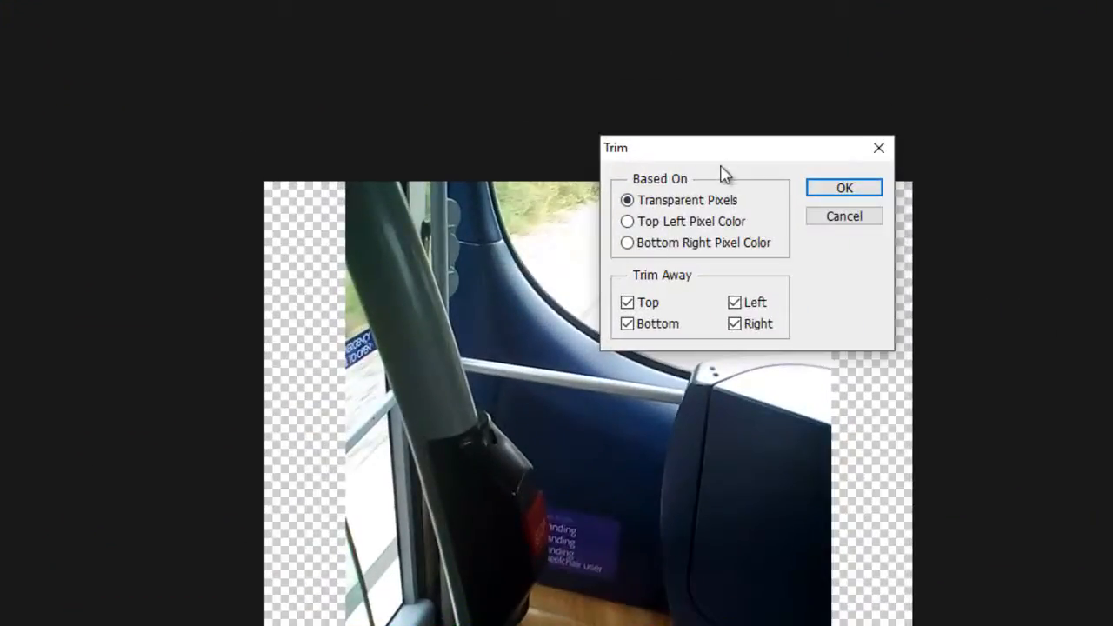
pyautogui.click(627, 303)
pyautogui.click(627, 323)
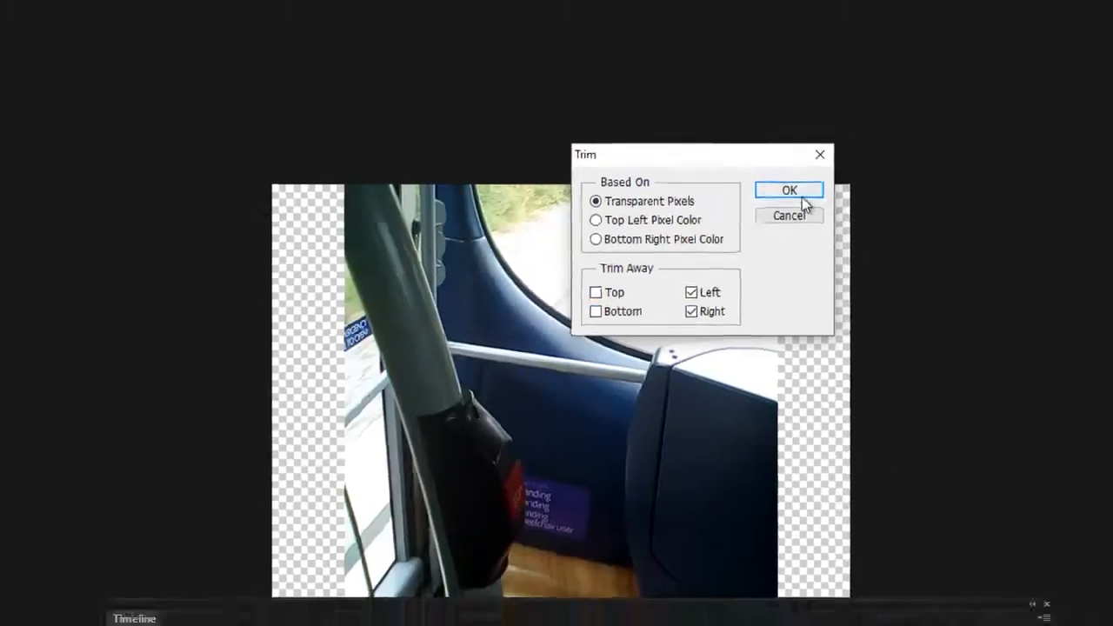
pyautogui.click(845, 188)
pyautogui.press('b')
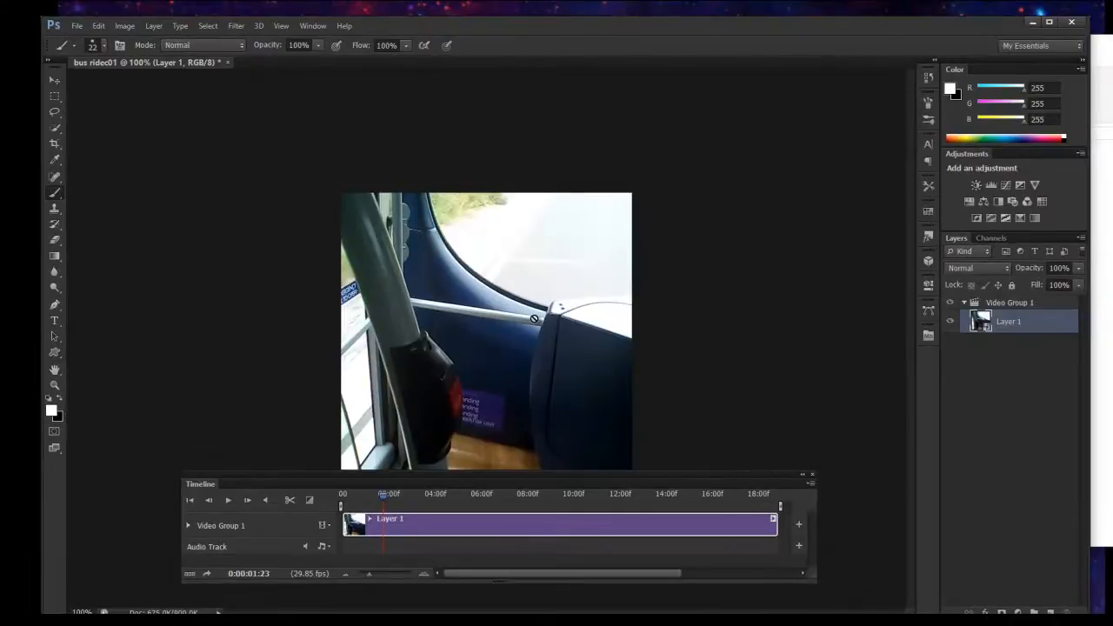
# Set the timeline work area to run from about 0:00:03:11 to 0:00:12:04, and move the playhead to 0:00:11:13.
pyautogui.moveTo(384, 498)
pyautogui.mouseDown()
pyautogui.moveTo(369, 496)
pyautogui.moveTo(396, 496)
pyautogui.mouseUp()
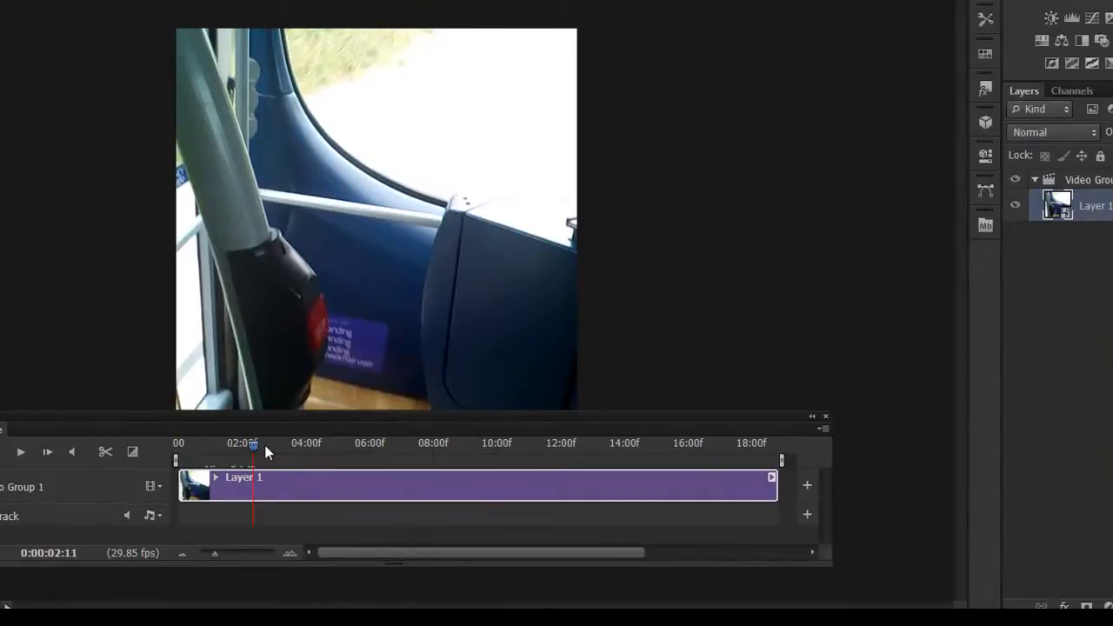
pyautogui.moveTo(255, 447); pyautogui.dragTo(285, 447)
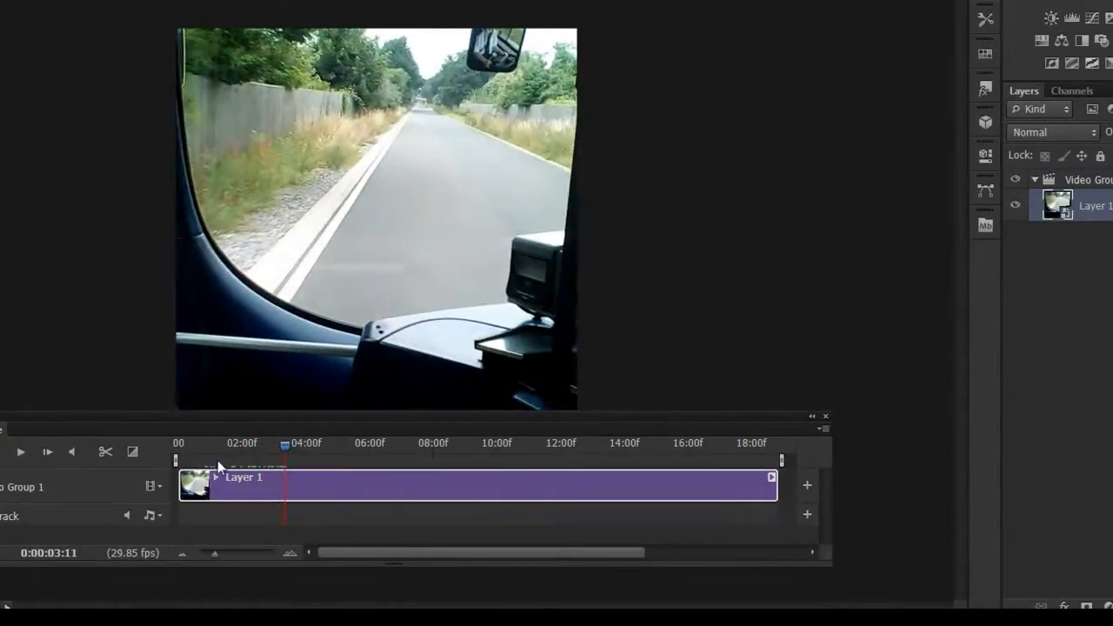
pyautogui.moveTo(176, 459); pyautogui.dragTo(562, 477)
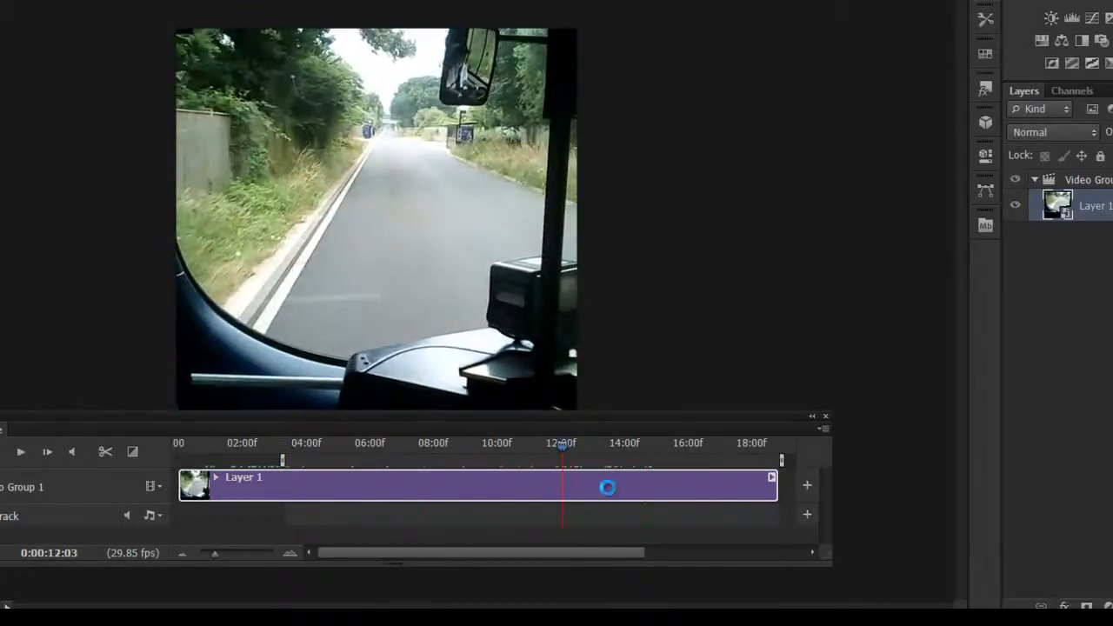
pyautogui.moveTo(781, 460); pyautogui.dragTo(565, 463)
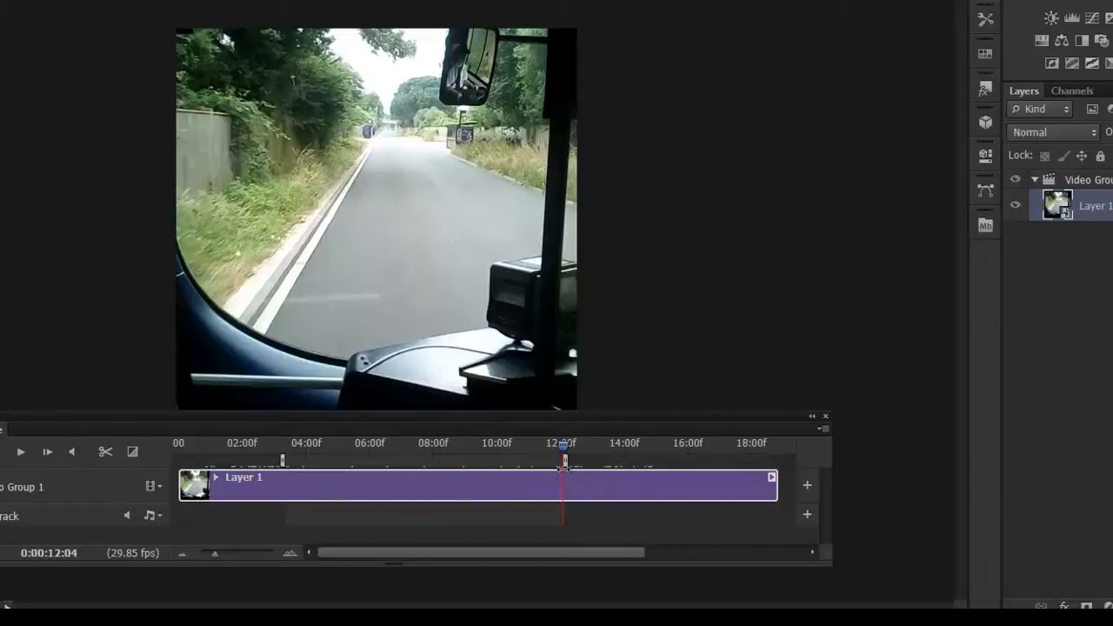
pyautogui.moveTo(772, 488)
pyautogui.mouseDown()
pyautogui.moveTo(589, 484)
pyautogui.moveTo(746, 484)
pyautogui.moveTo(772, 488)
pyautogui.moveTo(656, 495)
pyautogui.moveTo(764, 498)
pyautogui.moveTo(648, 498)
pyautogui.moveTo(783, 506)
pyautogui.mouseUp()
pyautogui.moveTo(189, 496)
pyautogui.mouseDown()
pyautogui.moveTo(285, 489)
pyautogui.moveTo(178, 490)
pyautogui.mouseUp()
pyautogui.moveTo(565, 450); pyautogui.dragTo(540, 446)
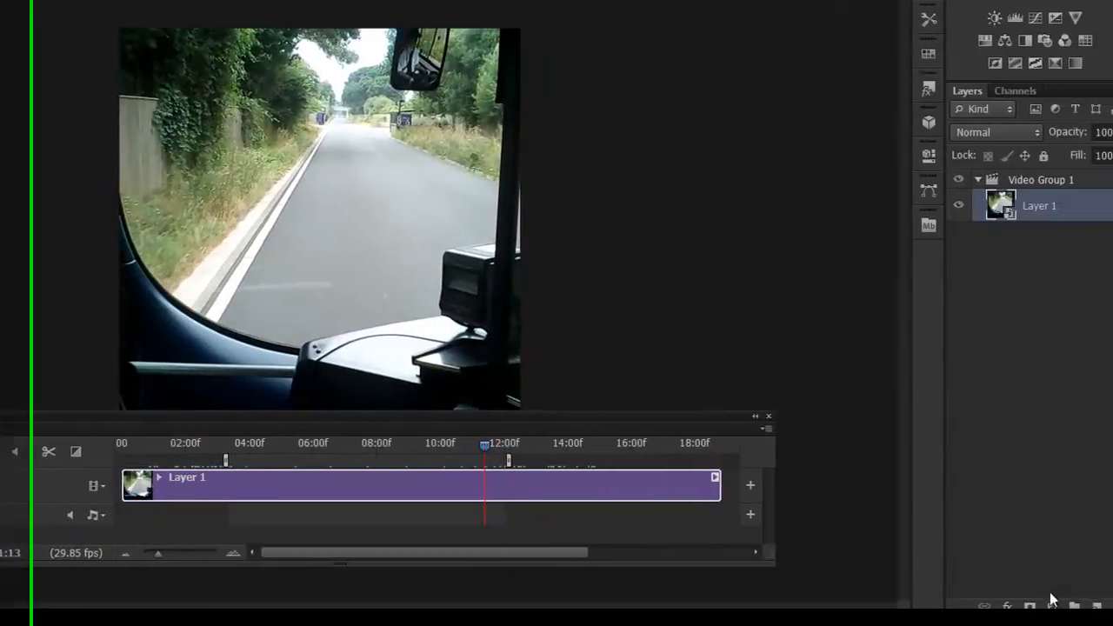
# Add a Vibrance adjustment clipped to Layer 1 with Vibrance +70 and Saturation +16, and compare the video with and without it.
pyautogui.click(1106, 607)
pyautogui.click(1059, 384)
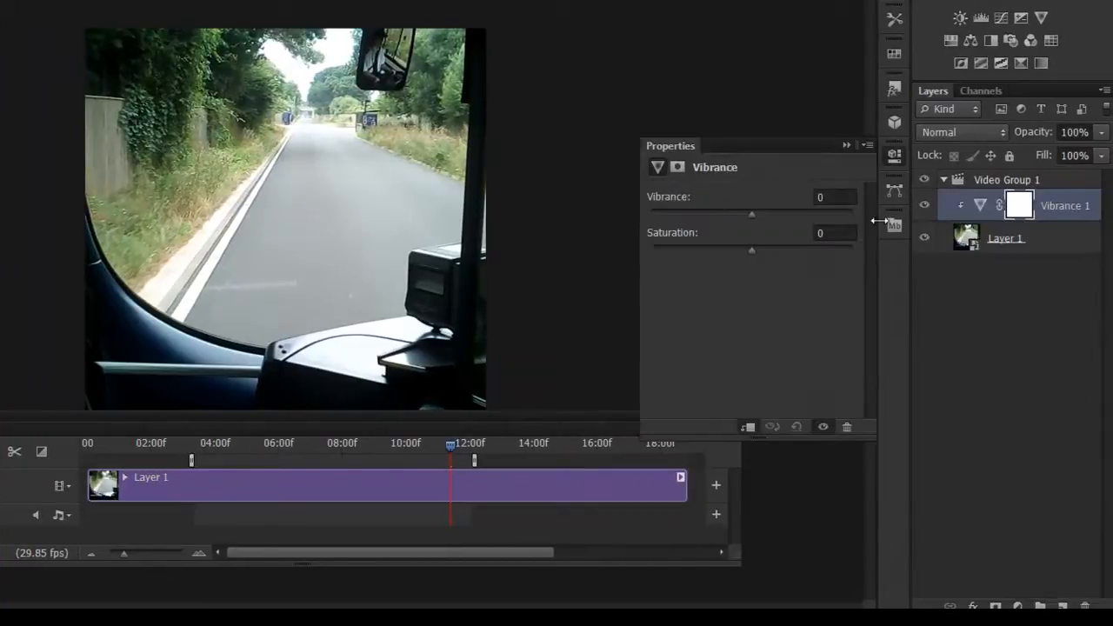
pyautogui.moveTo(765, 252); pyautogui.dragTo(769, 252)
pyautogui.moveTo(752, 213); pyautogui.dragTo(838, 226)
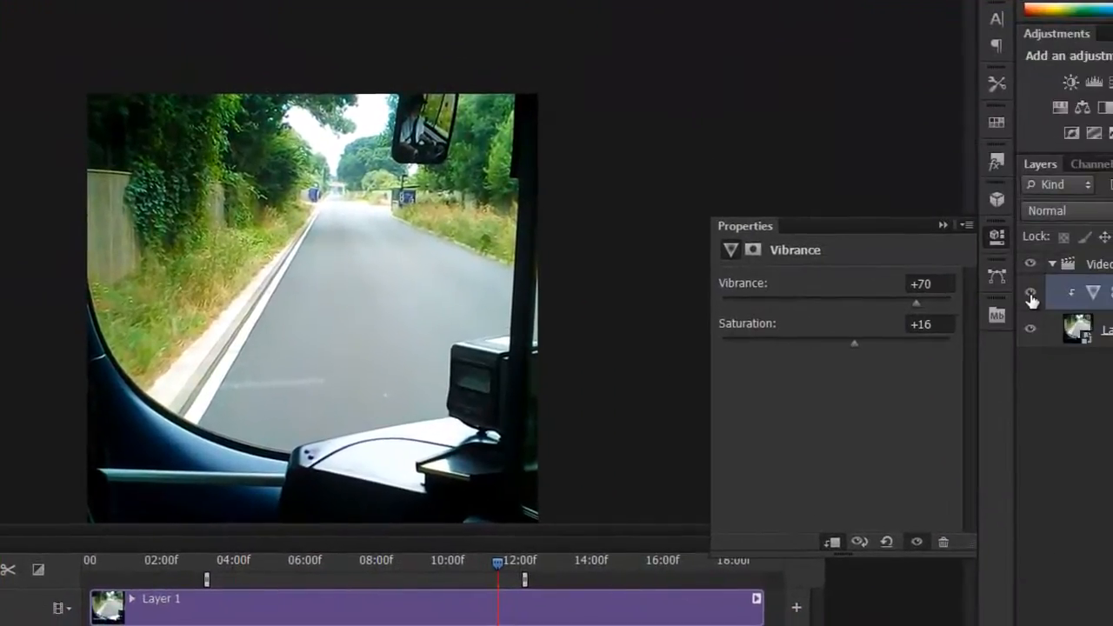
pyautogui.click(1030, 294)
pyautogui.click(1031, 294)
pyautogui.click(945, 225)
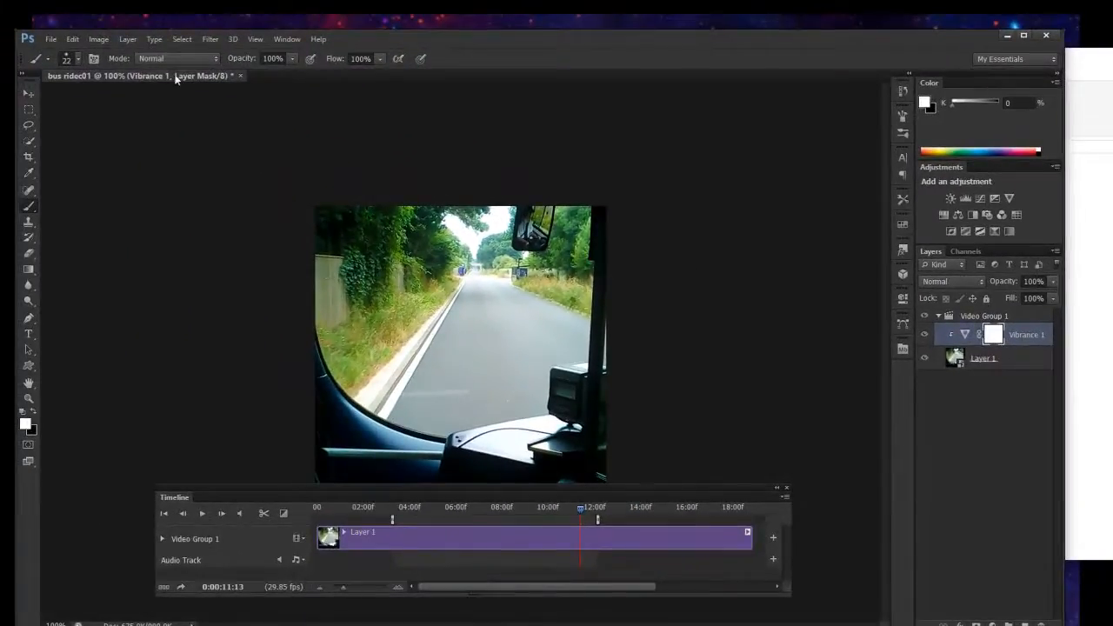
# Apply a Radial Blur smart filter to Layer 1.
pyautogui.hotkey('alt', '[')
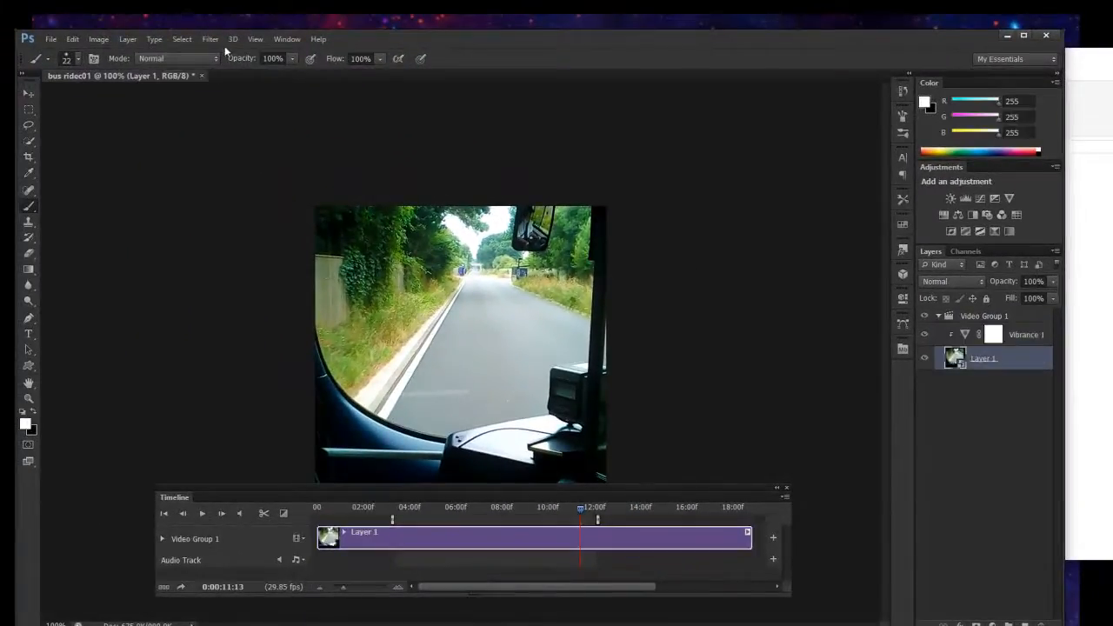
pyautogui.click(216, 40)
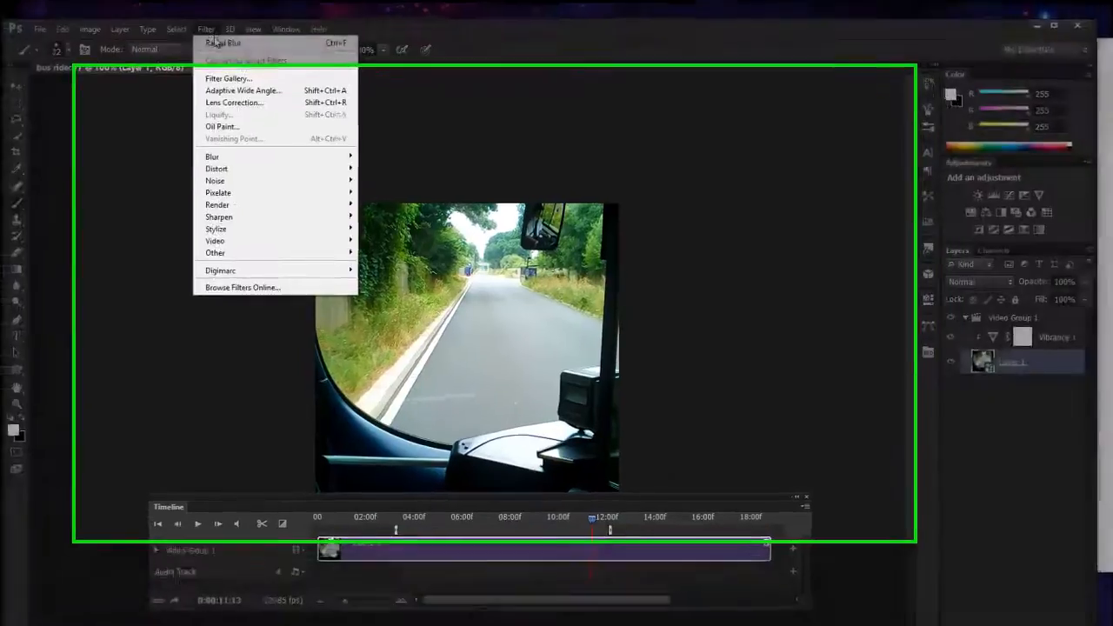
pyautogui.click(233, 54)
pyautogui.click(575, 196)
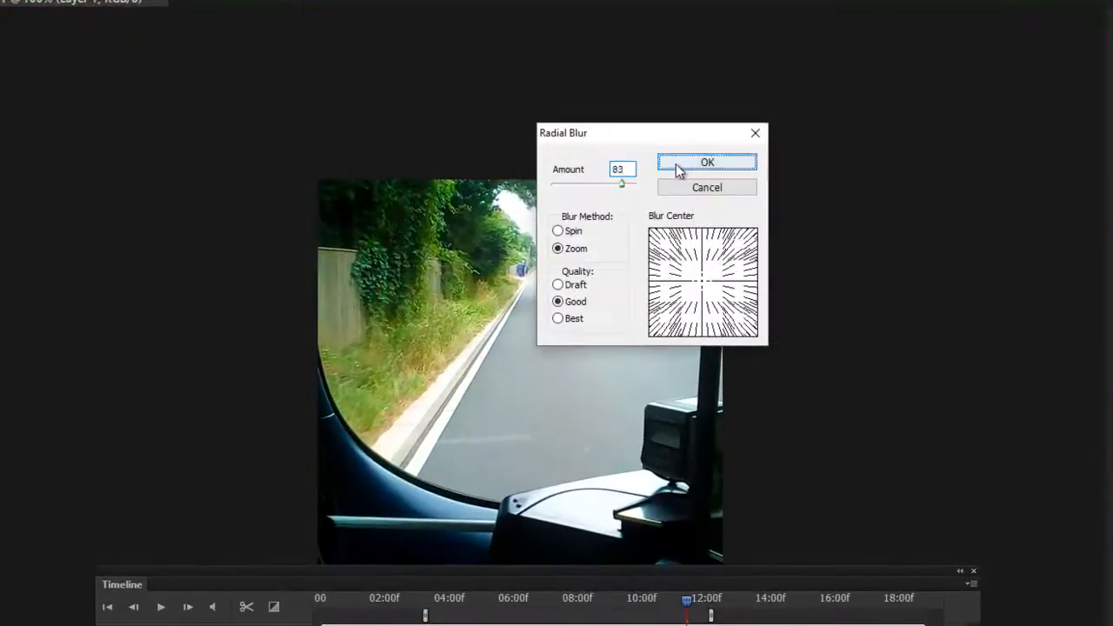
pyautogui.click(680, 167)
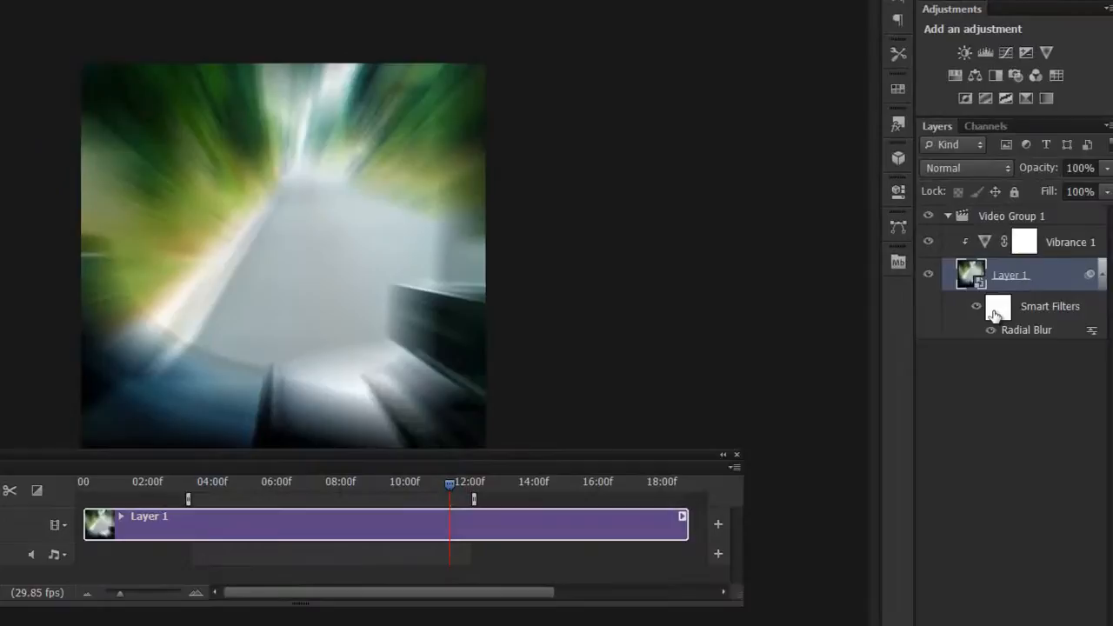
# Paint black on the smart filter mask with a soft 168 px brush, clearing the blur from the road and bus interior.
pyautogui.click(996, 313)
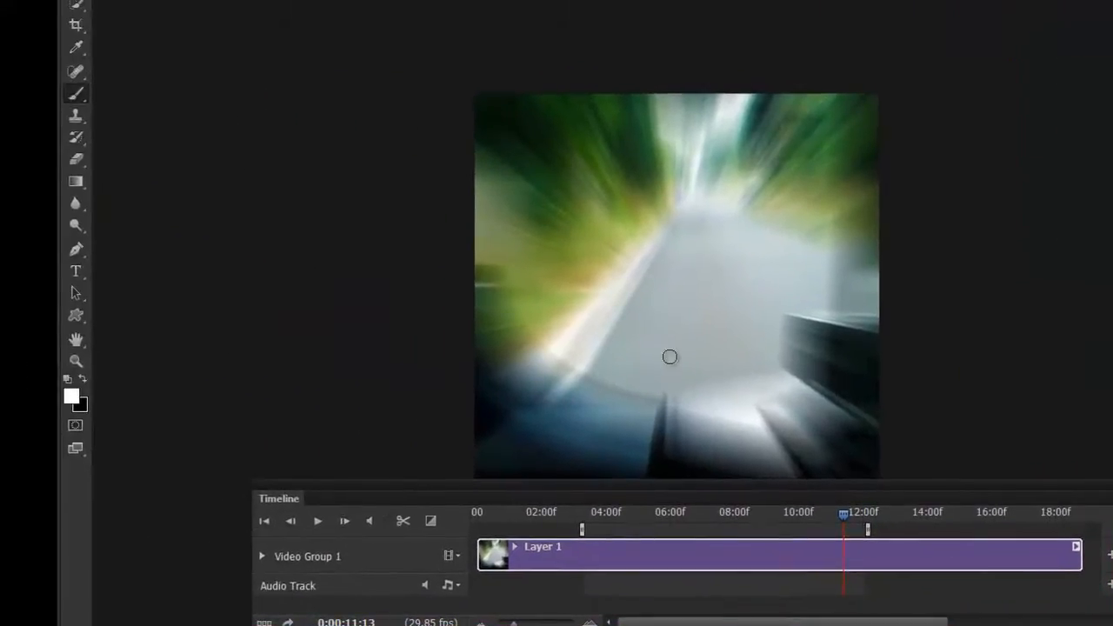
pyautogui.rightClick(646, 213)
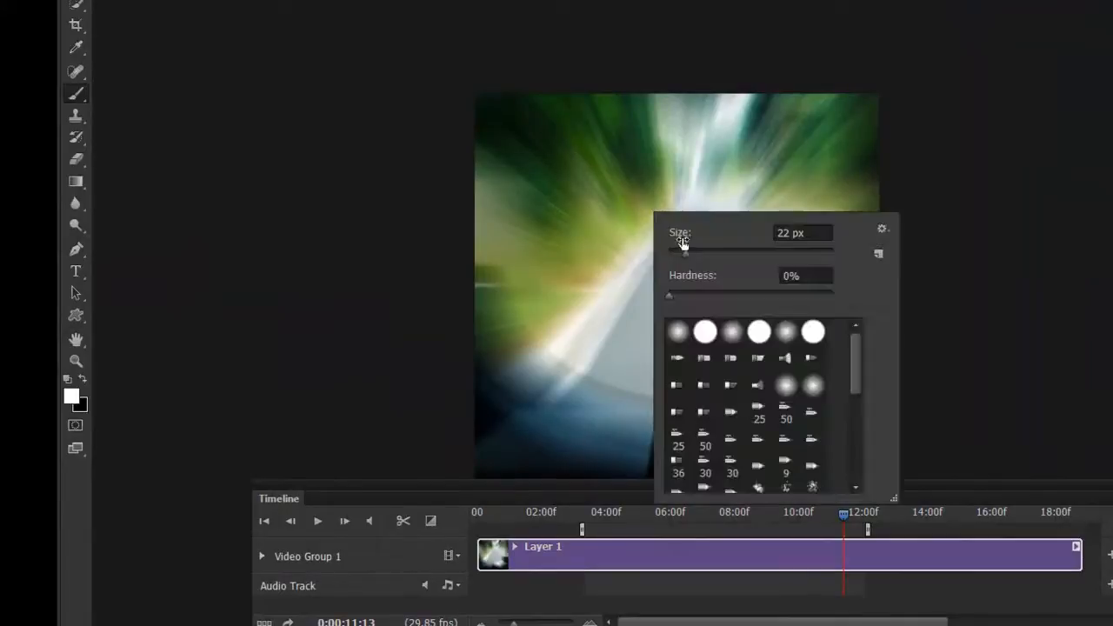
pyautogui.moveTo(688, 254); pyautogui.dragTo(778, 254)
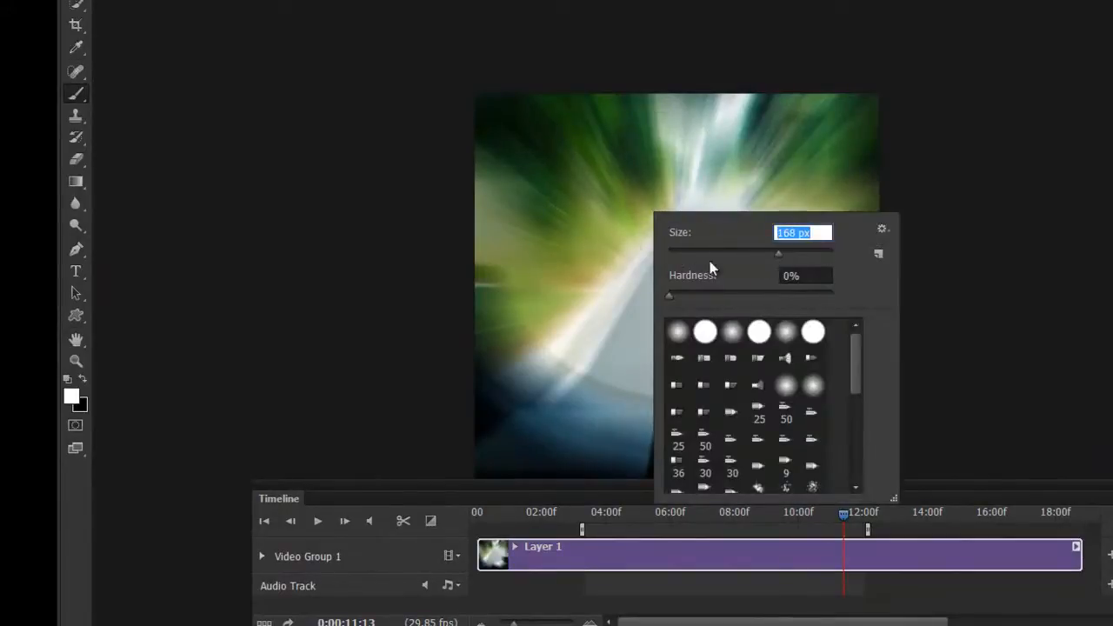
pyautogui.press('Return')
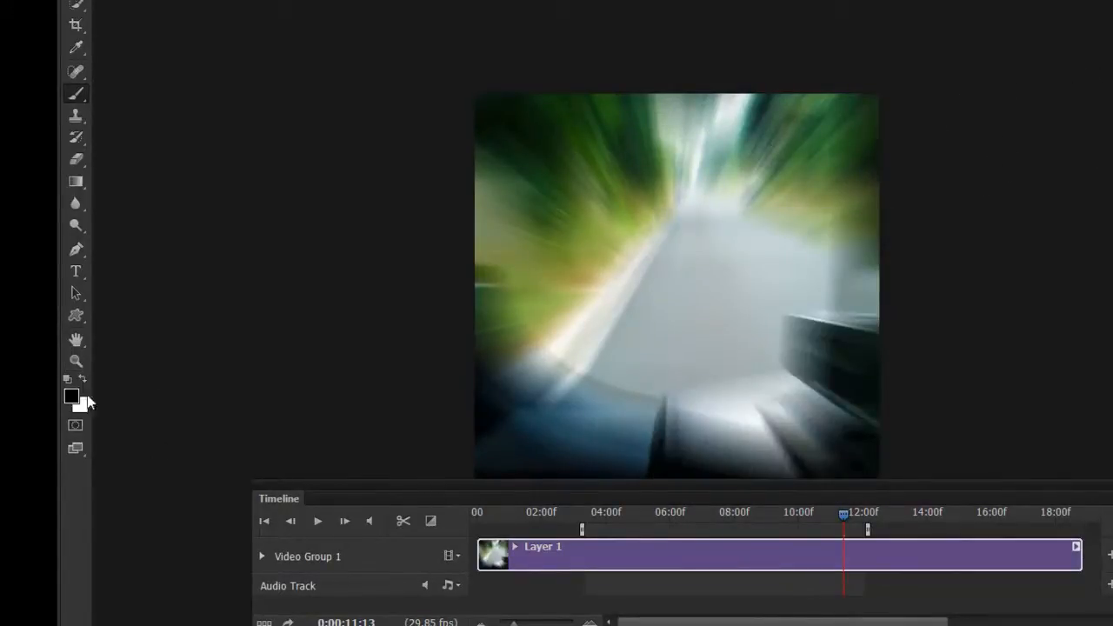
pyautogui.click(83, 380)
pyautogui.moveTo(669, 266)
pyautogui.mouseDown()
pyautogui.moveTo(720, 284)
pyautogui.moveTo(731, 233)
pyautogui.moveTo(720, 246)
pyautogui.moveTo(777, 281)
pyautogui.moveTo(766, 317)
pyautogui.moveTo(807, 382)
pyautogui.moveTo(883, 389)
pyautogui.moveTo(873, 446)
pyautogui.moveTo(675, 472)
pyautogui.moveTo(575, 469)
pyautogui.moveTo(621, 463)
pyautogui.moveTo(587, 459)
pyautogui.moveTo(485, 407)
pyautogui.moveTo(598, 471)
pyautogui.moveTo(520, 443)
pyautogui.moveTo(620, 398)
pyautogui.moveTo(551, 441)
pyautogui.moveTo(534, 439)
pyautogui.moveTo(640, 311)
pyautogui.moveTo(605, 379)
pyautogui.moveTo(700, 269)
pyautogui.moveTo(791, 325)
pyautogui.moveTo(765, 289)
pyautogui.moveTo(844, 294)
pyautogui.moveTo(811, 314)
pyautogui.moveTo(854, 320)
pyautogui.moveTo(610, 379)
pyautogui.moveTo(743, 265)
pyautogui.mouseUp()
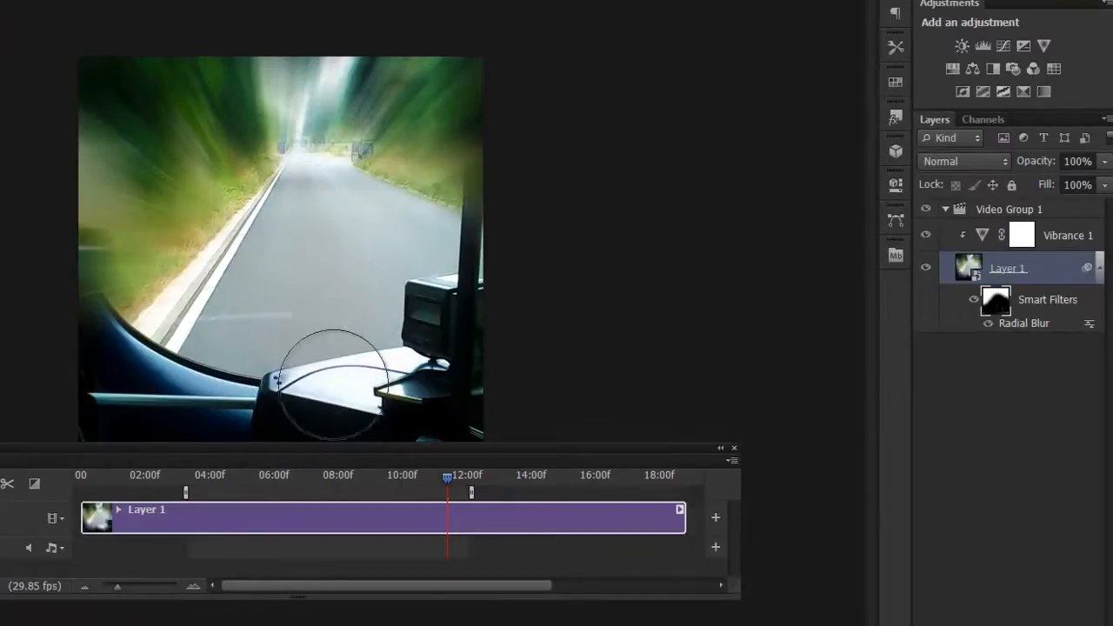
# Set the blending opacity of Layer 1's Radial Blur filter to 52% in Normal mode, and preview the clip briefly.
pyautogui.doubleClick(1091, 328)
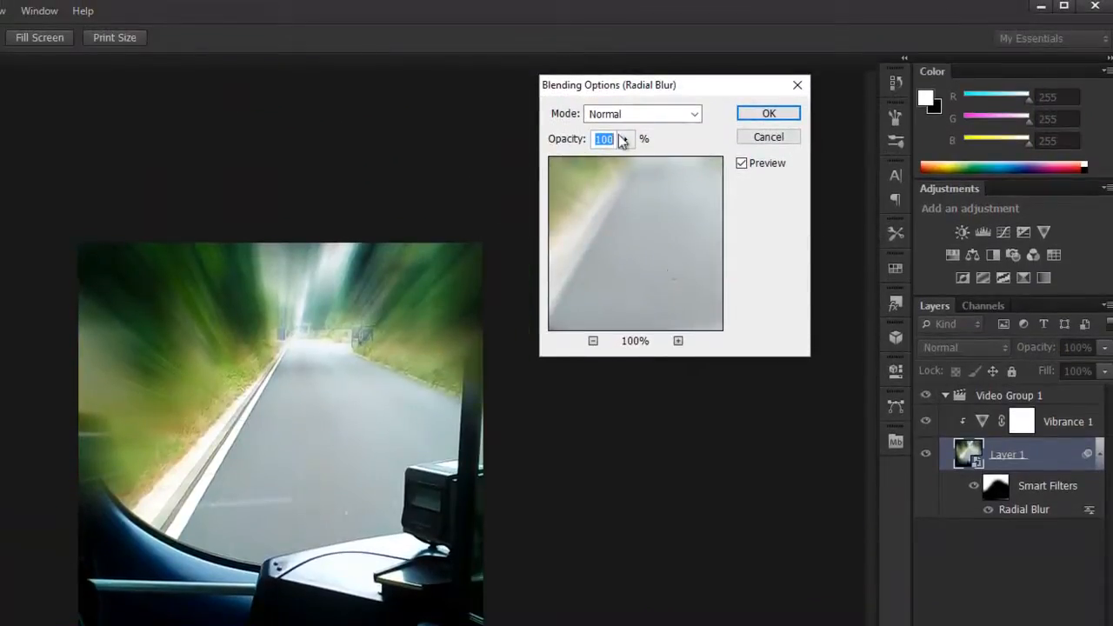
pyautogui.click(624, 141)
pyautogui.click(592, 161)
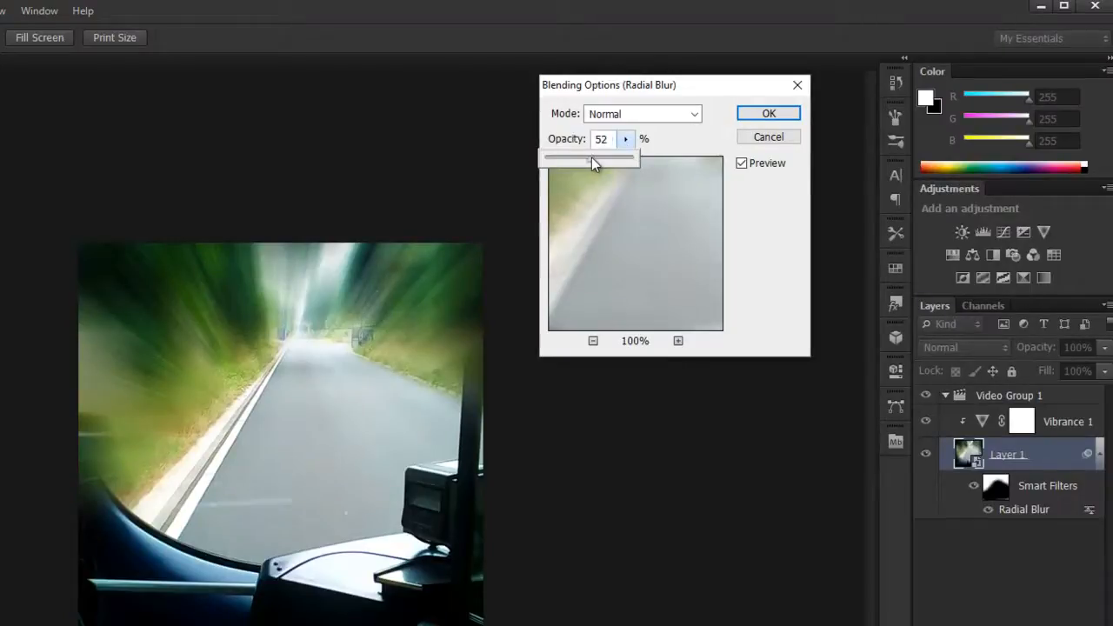
pyautogui.click(590, 165)
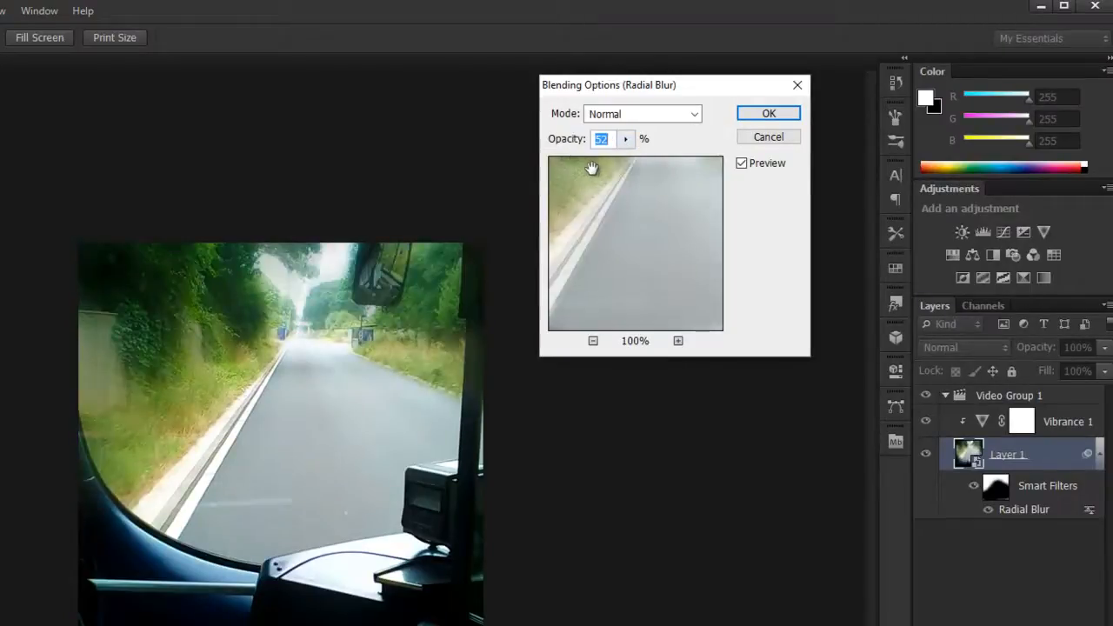
pyautogui.click(624, 142)
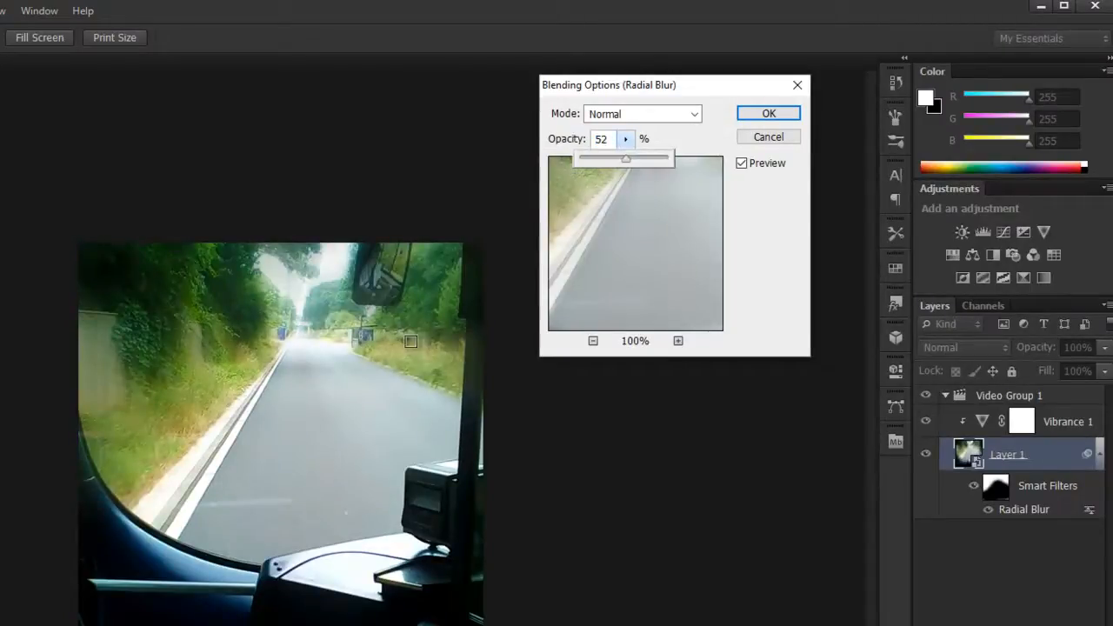
pyautogui.click(769, 114)
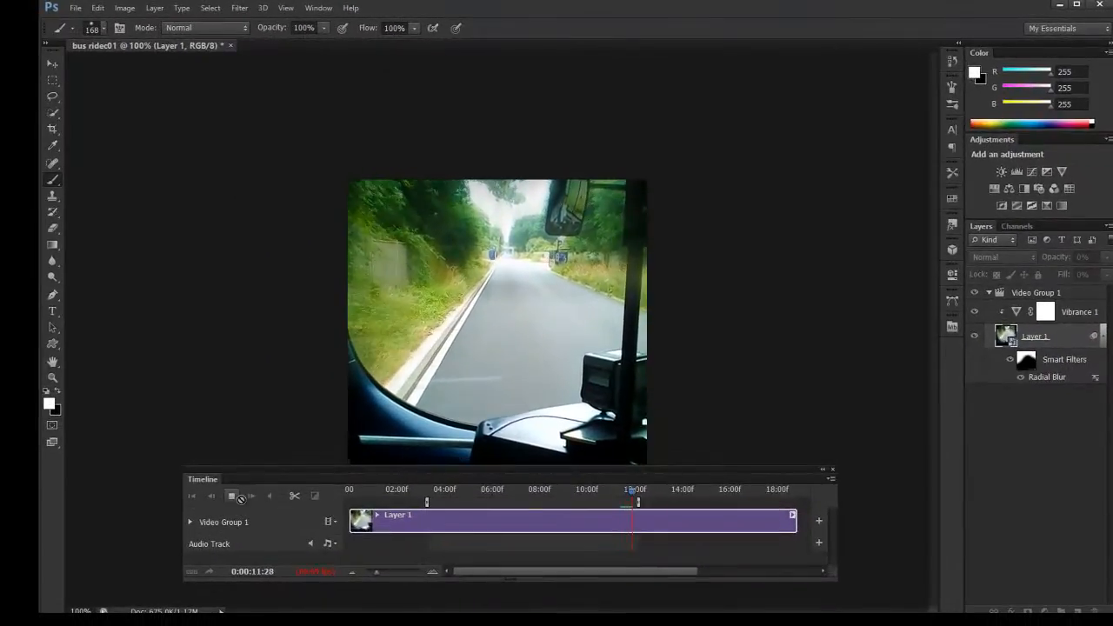
pyautogui.click(232, 497)
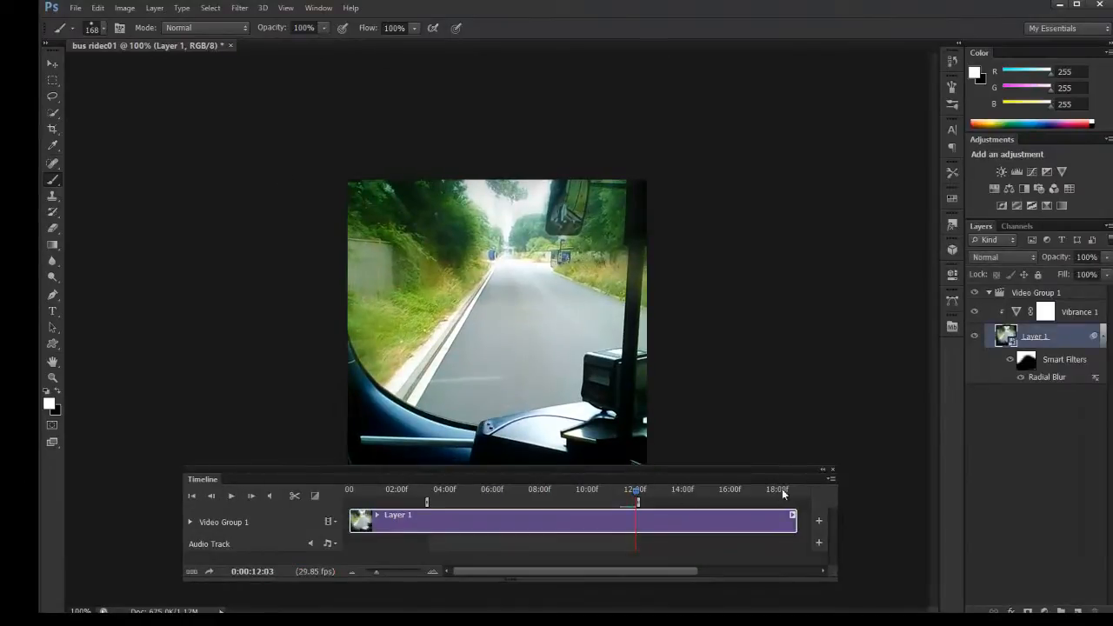
# Examine the timeline's frame rate choices, including the Custom option, and leave the setting as it is.
pyautogui.click(830, 480)
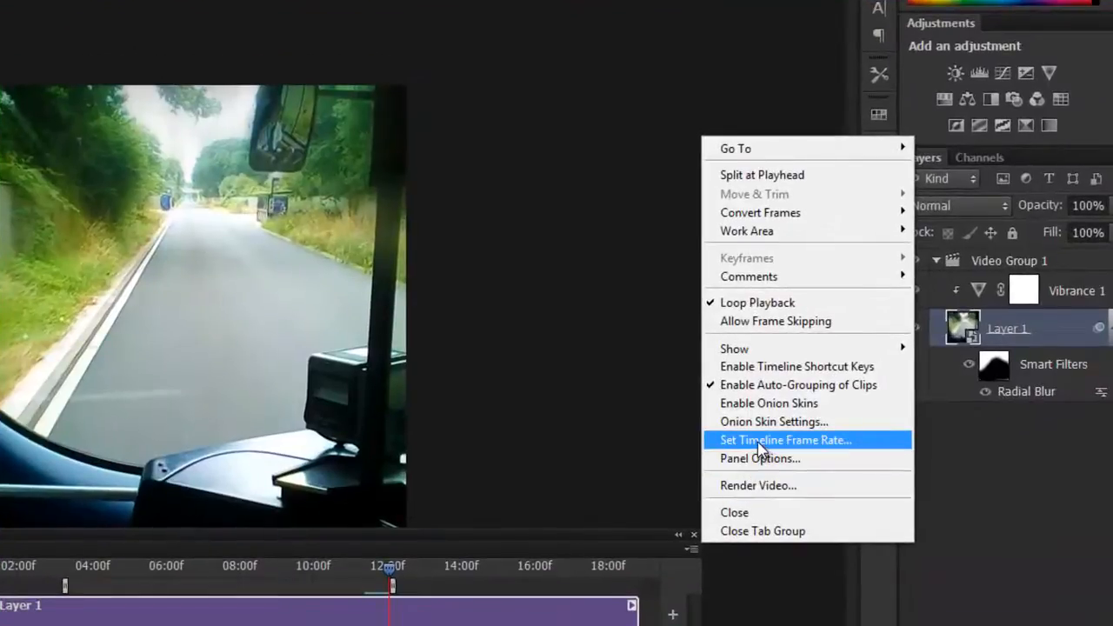
pyautogui.click(761, 441)
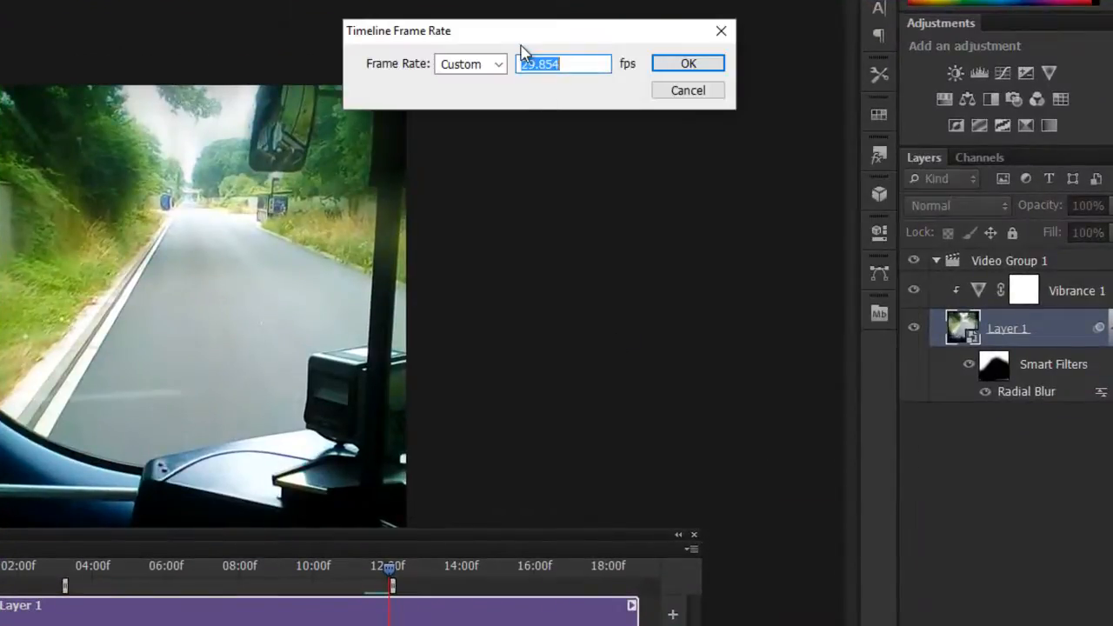
pyautogui.click(501, 66)
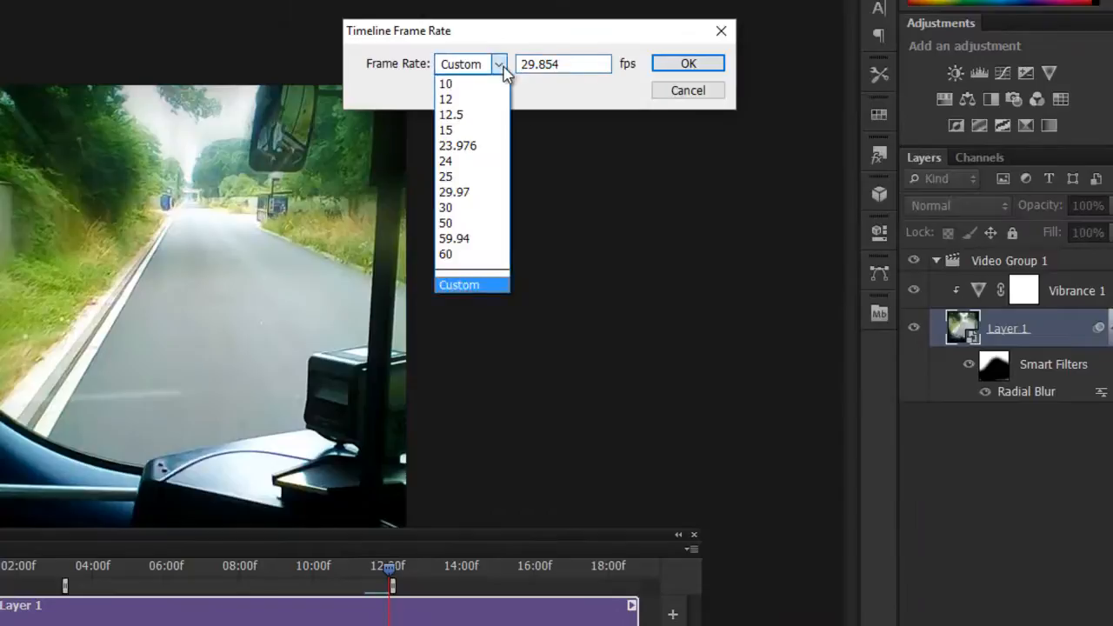
pyautogui.click(470, 286)
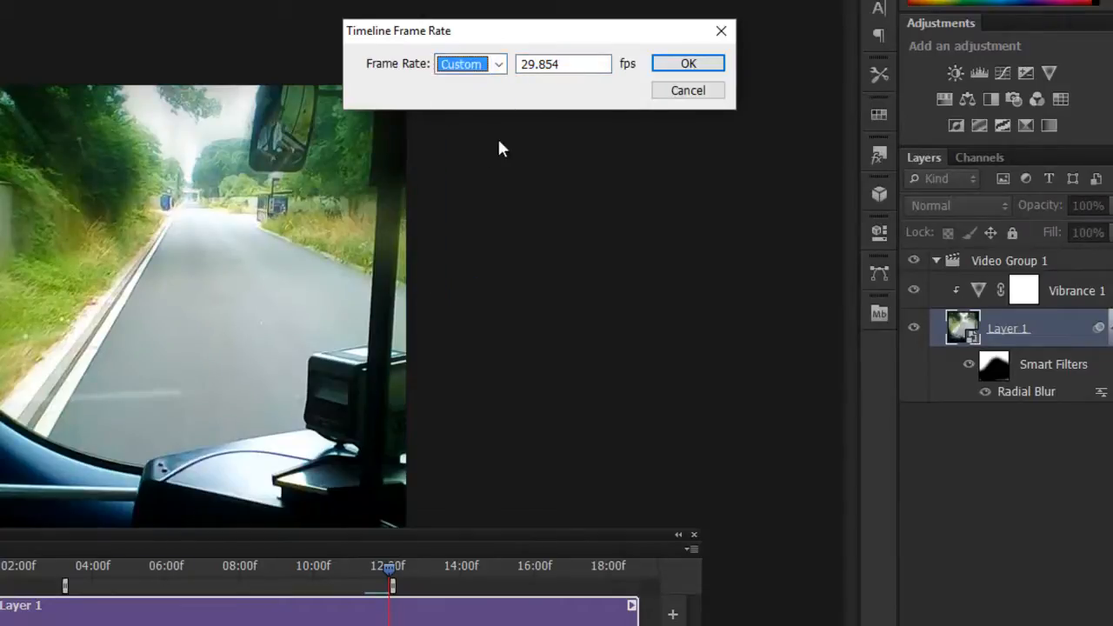
pyautogui.press('Tab')
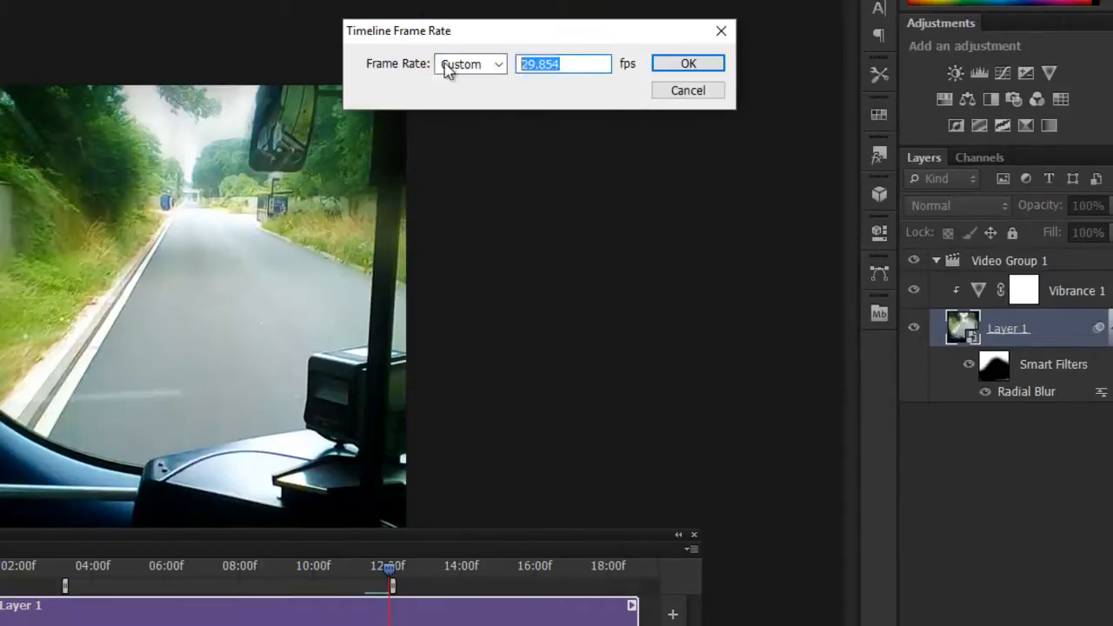
pyautogui.click(564, 64)
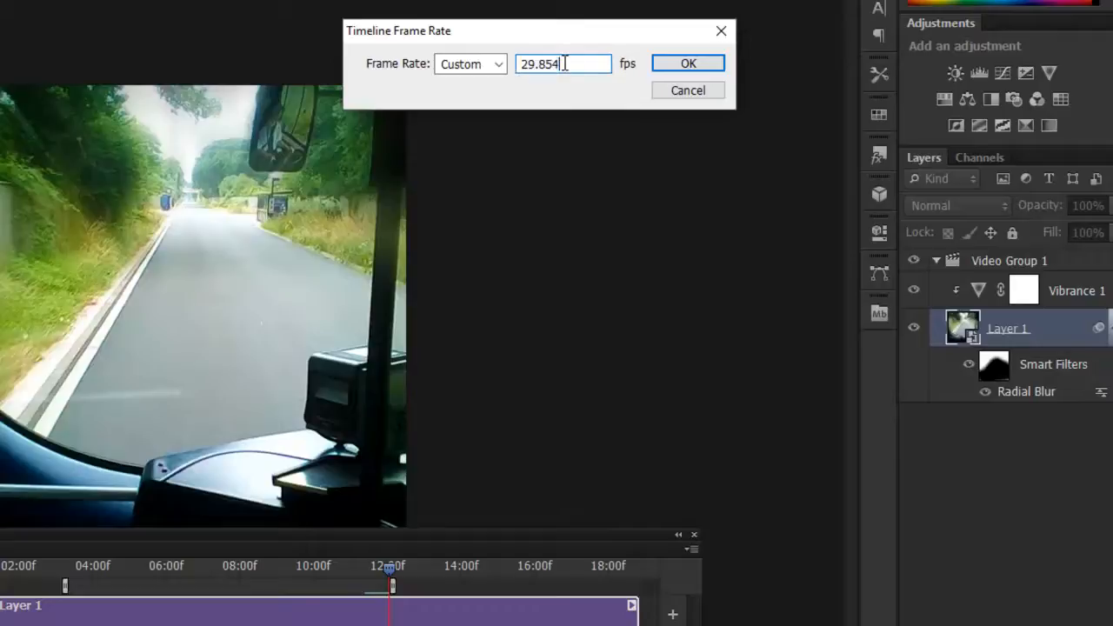
pyautogui.click(679, 90)
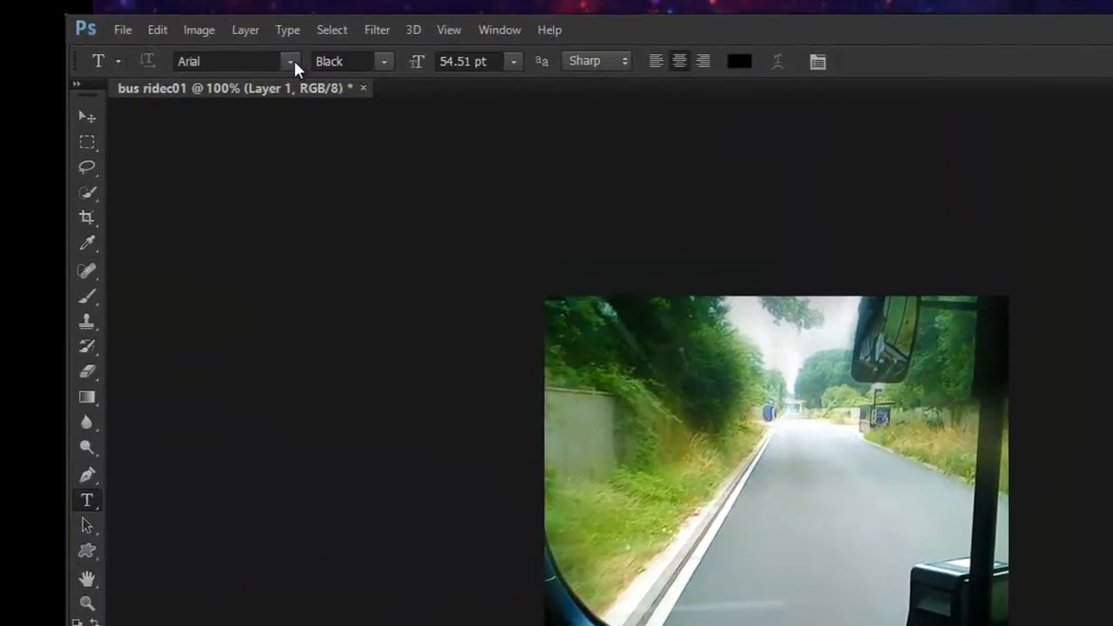
# Set the Type tool to Arial Regular with white text colour.
pyautogui.click(294, 60)
pyautogui.click(293, 60)
pyautogui.click(735, 62)
pyautogui.moveTo(840, 162); pyautogui.dragTo(802, 134)
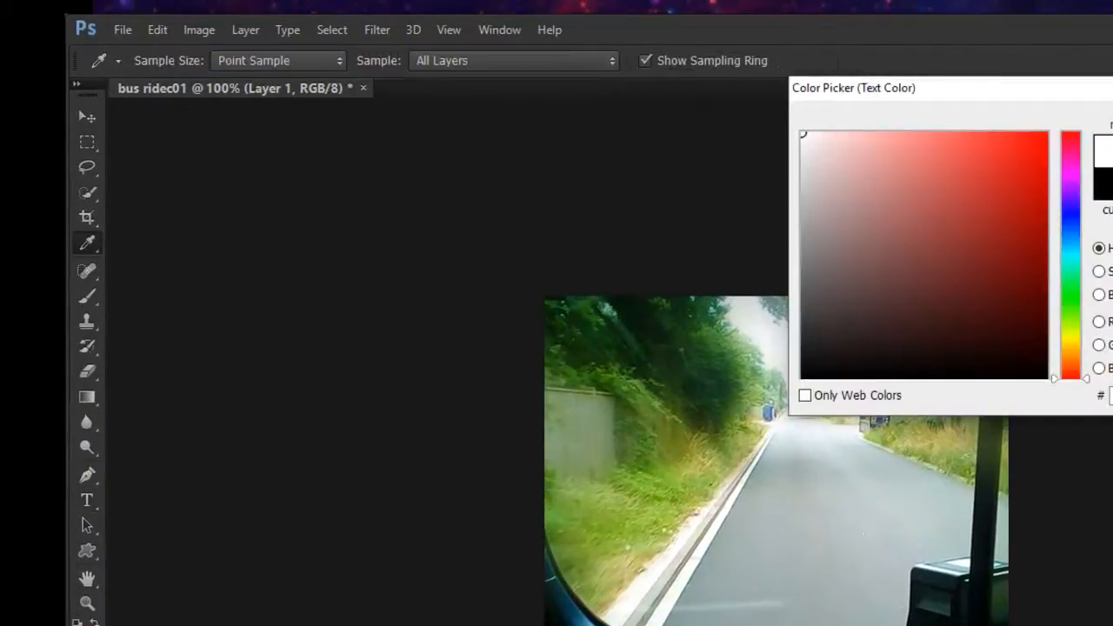
pyautogui.press('Return')
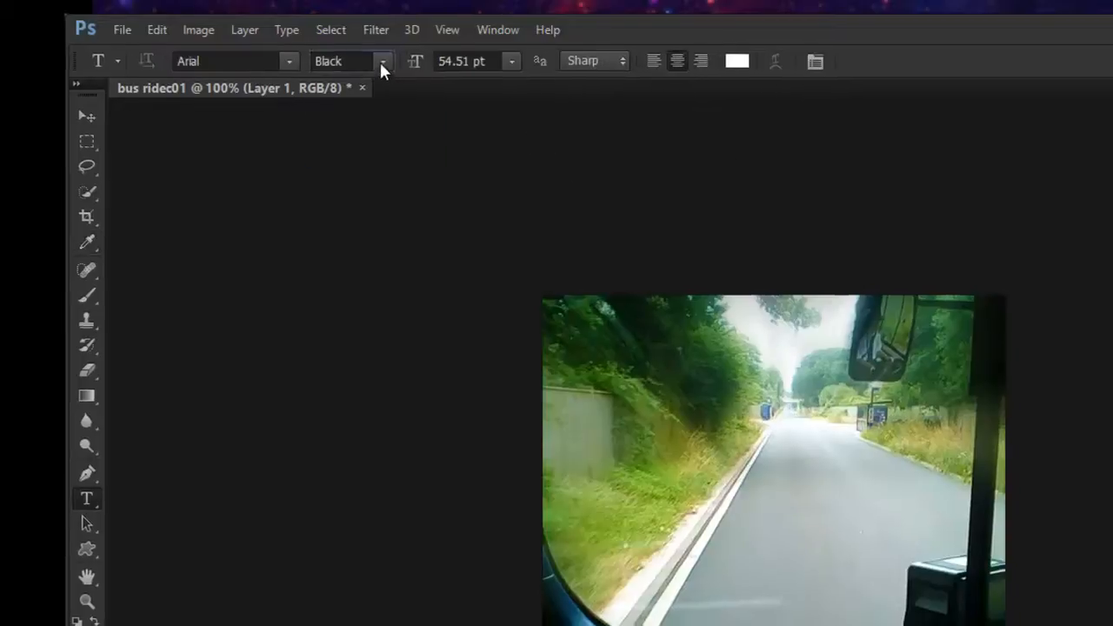
pyautogui.click(384, 61)
pyautogui.click(339, 76)
# Add the text TRAVEL to the video and move it over the road in the middle of the frame.
pyautogui.click(398, 314)
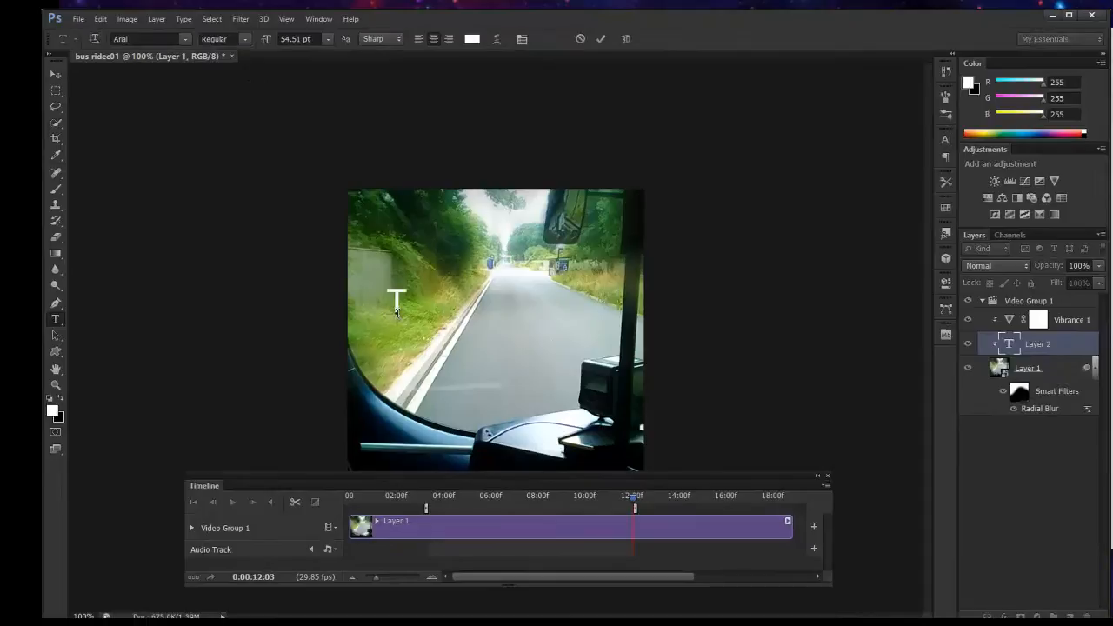
pyautogui.write('TRAVEL')
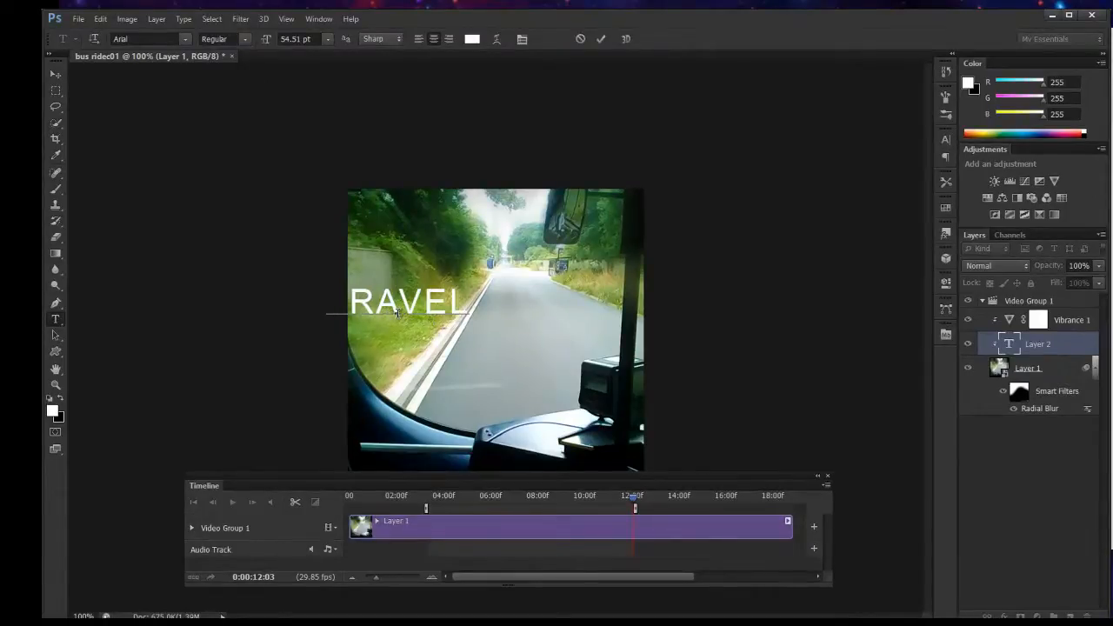
pyautogui.moveTo(412, 366); pyautogui.dragTo(539, 369)
pyautogui.click(1074, 354)
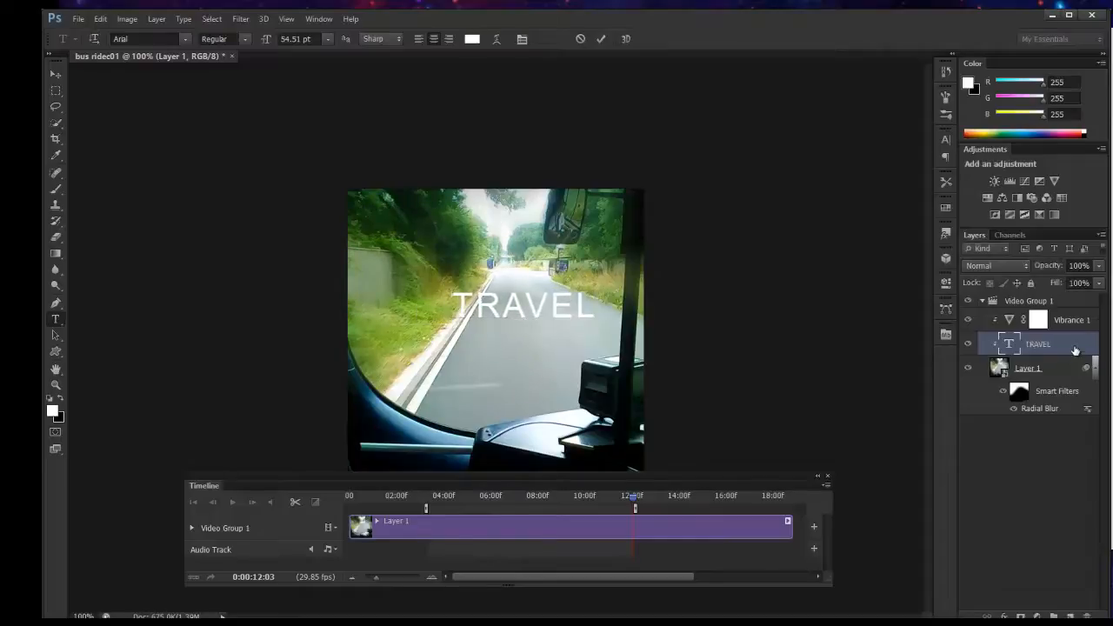
# Add a Drop Shadow to the TRAVEL text with opacity 86%, angle 104°, distance 8 px, spread 6% and size 9 px.
pyautogui.doubleClick(1074, 346)
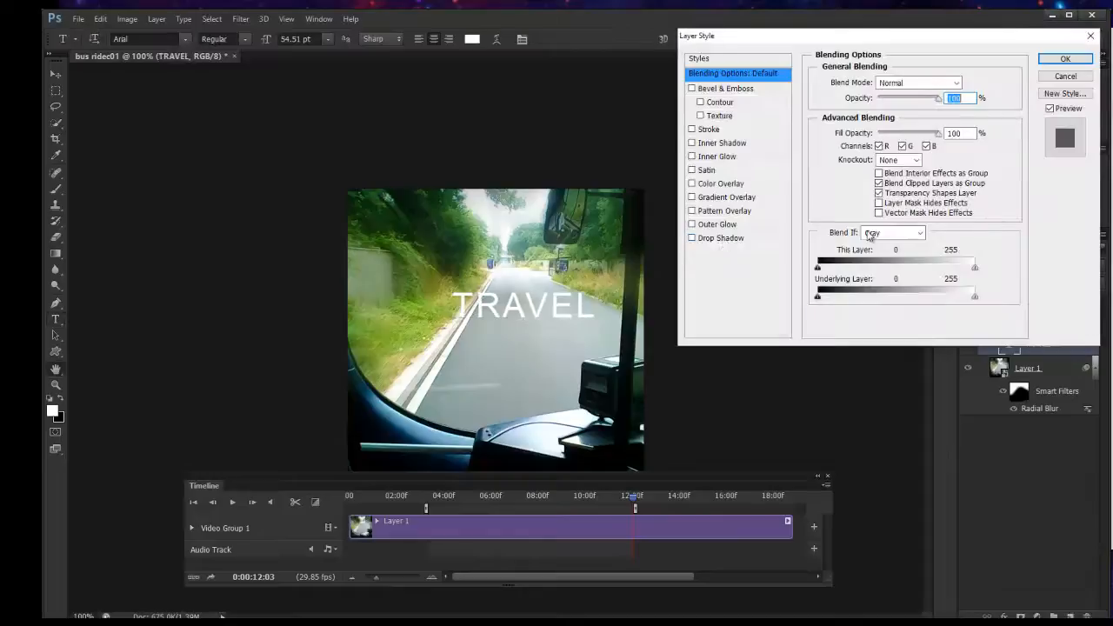
pyautogui.click(721, 239)
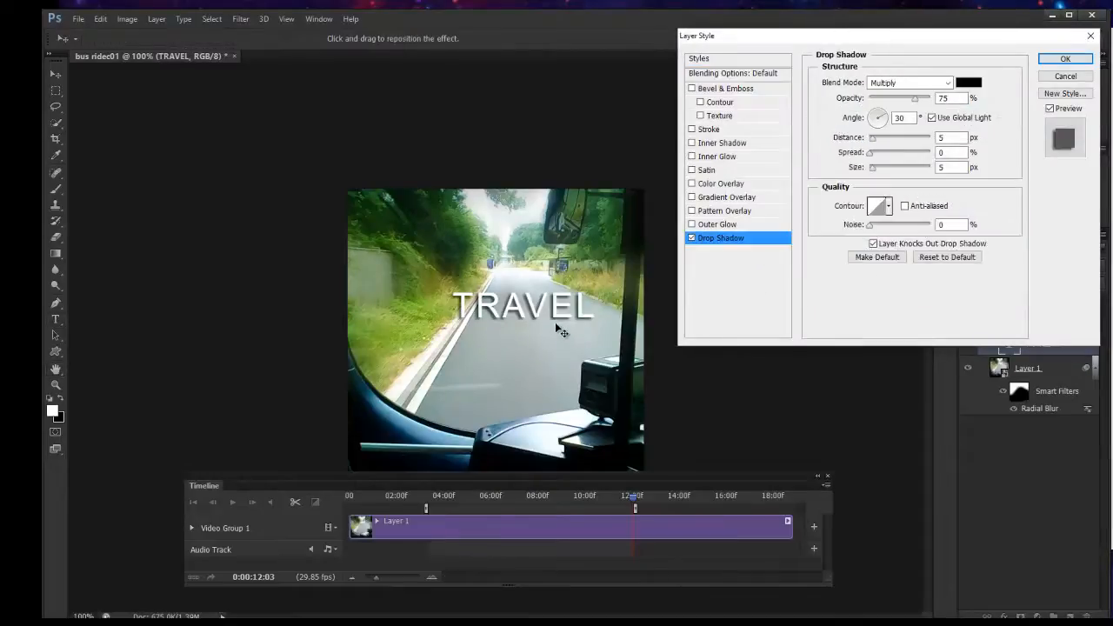
pyautogui.moveTo(555, 324); pyautogui.dragTo(561, 328)
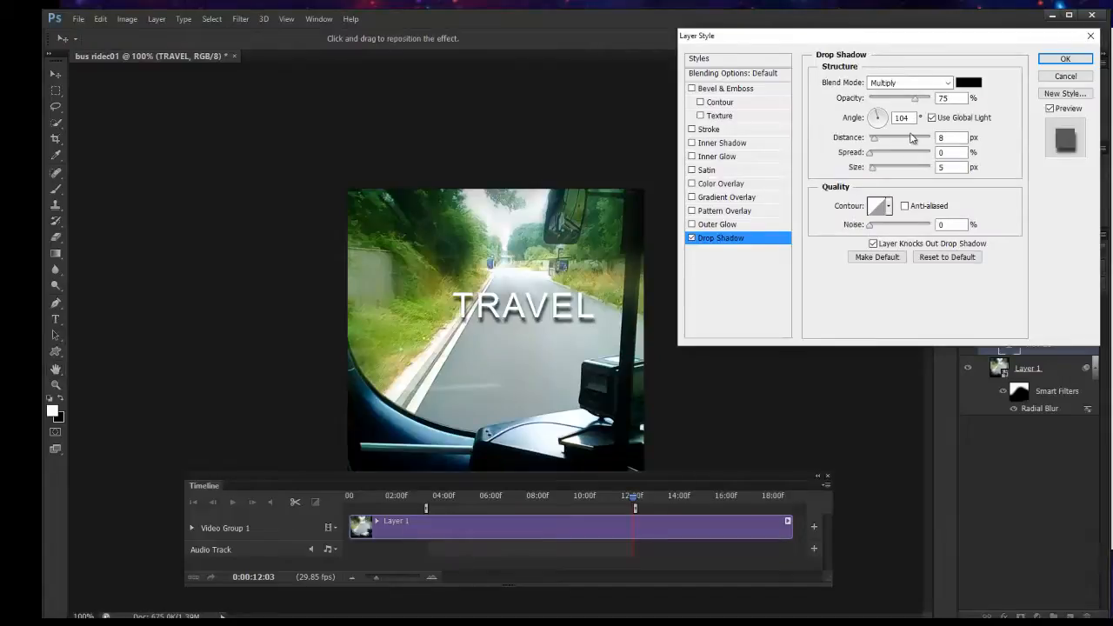
pyautogui.moveTo(921, 102); pyautogui.dragTo(944, 99)
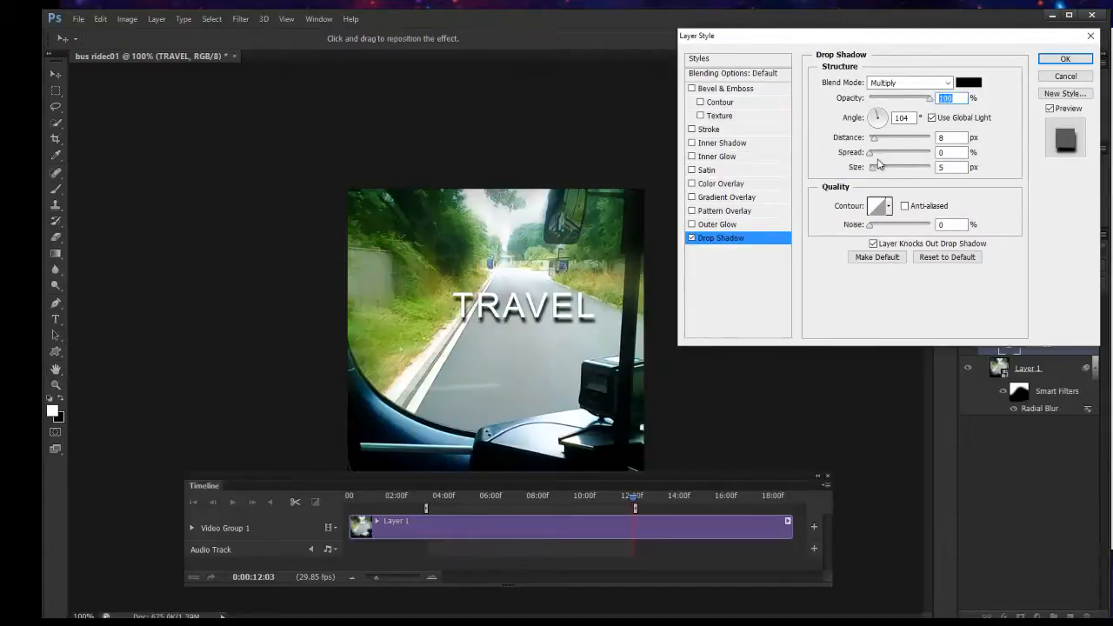
pyautogui.click(947, 152)
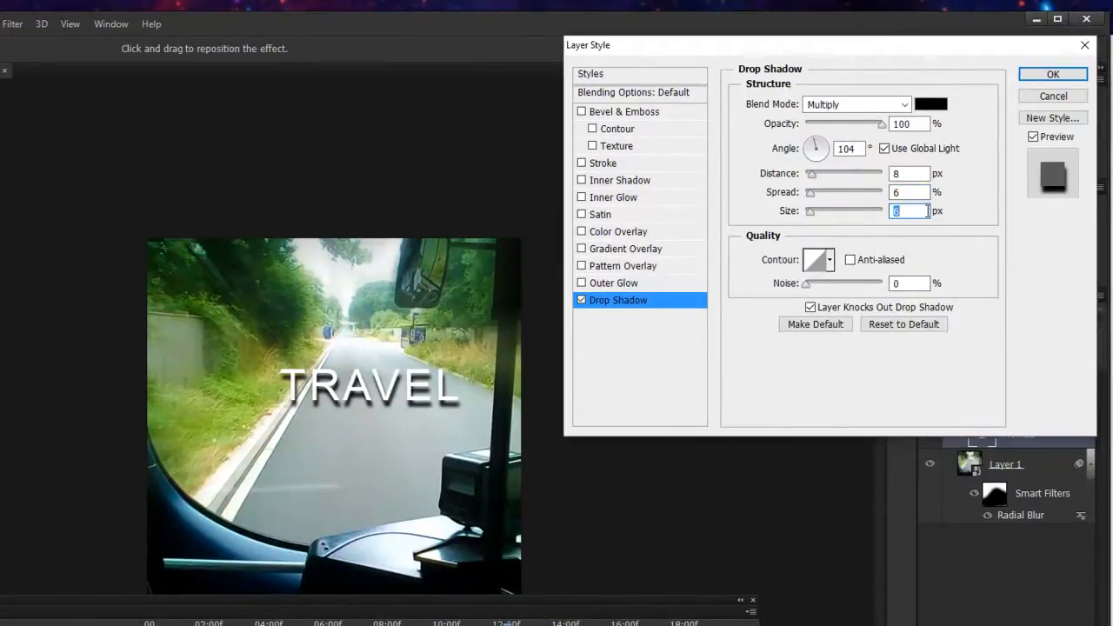
pyautogui.press('Up')
pyautogui.press('Up')
pyautogui.press('Up')
pyautogui.press('Up')
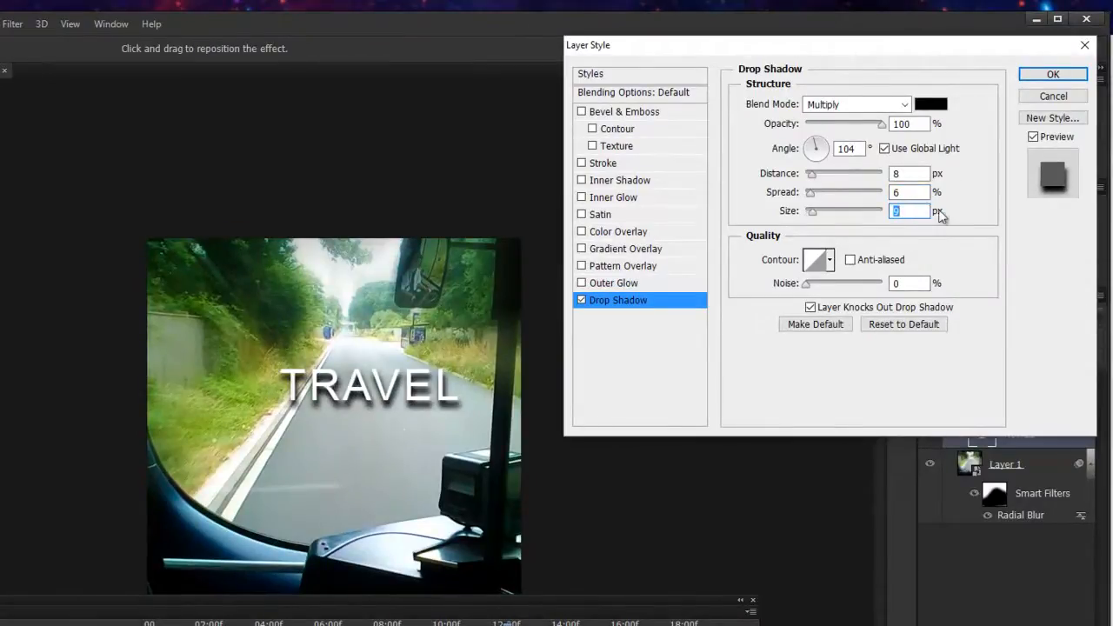
pyautogui.click(873, 123)
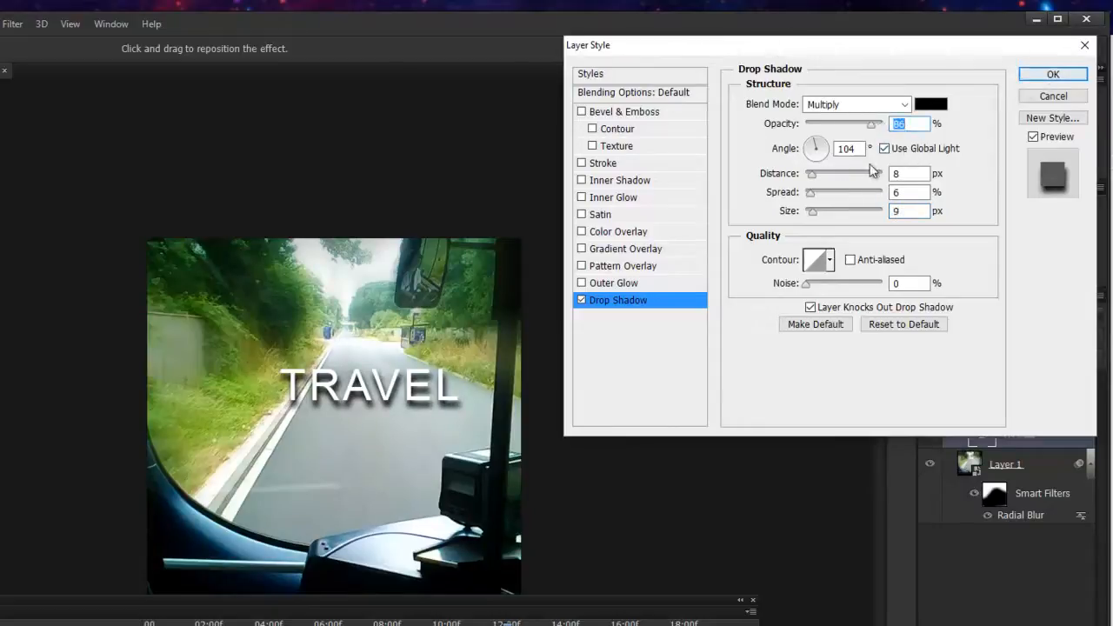
# Add a 1 px black outside stroke to the TRAVEL text, apply the layer style and preview the clip briefly.
pyautogui.click(638, 165)
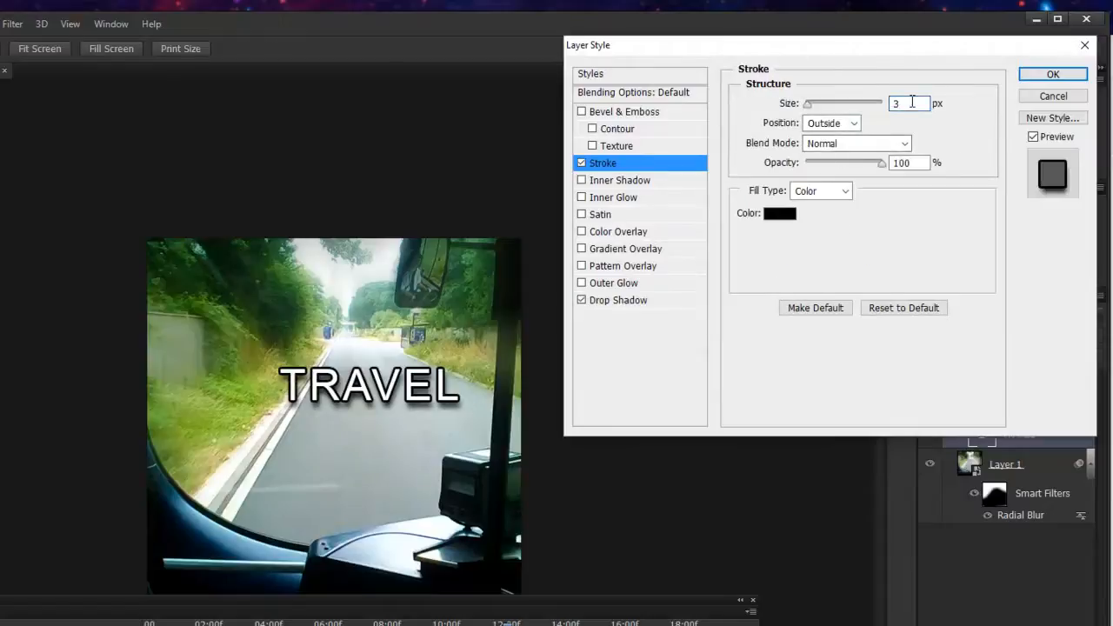
pyautogui.doubleClick(912, 103)
pyautogui.write('1')
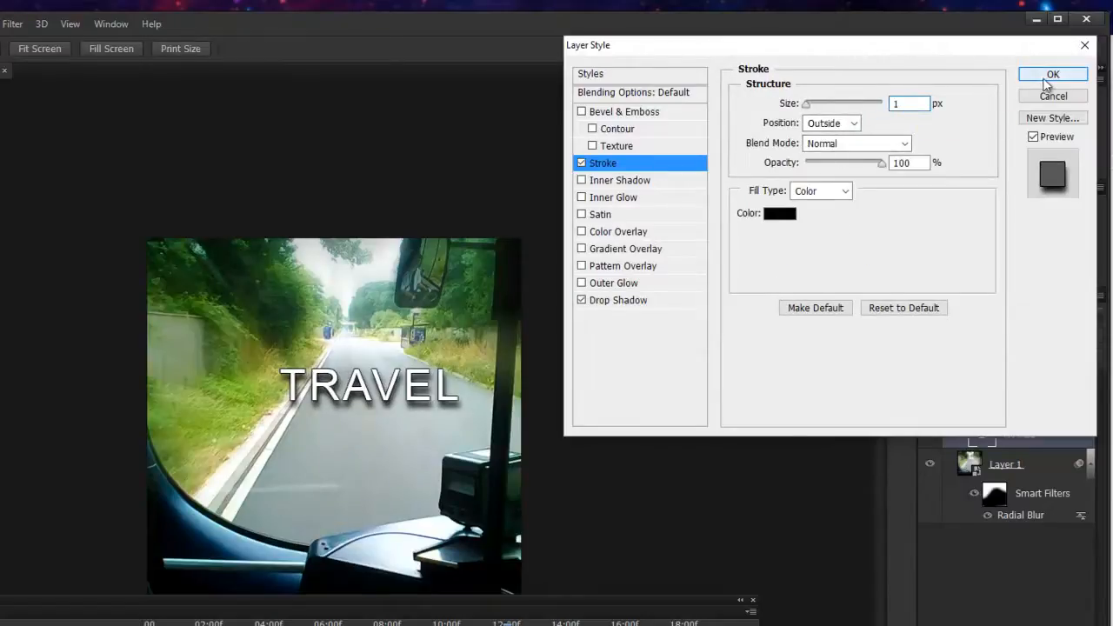
pyautogui.click(1047, 77)
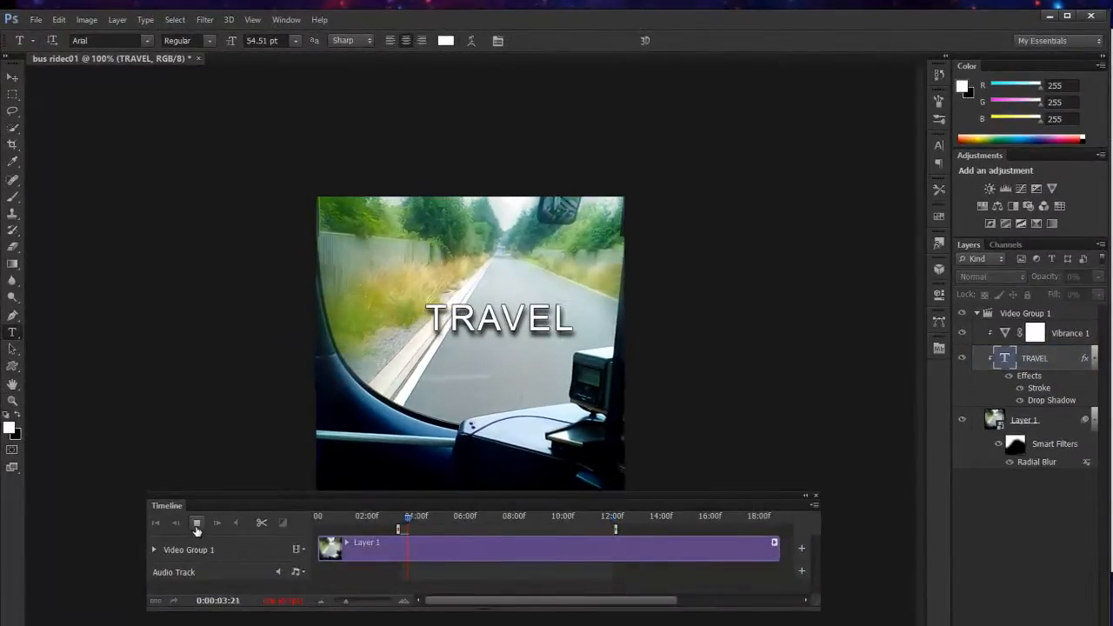
pyautogui.click(196, 523)
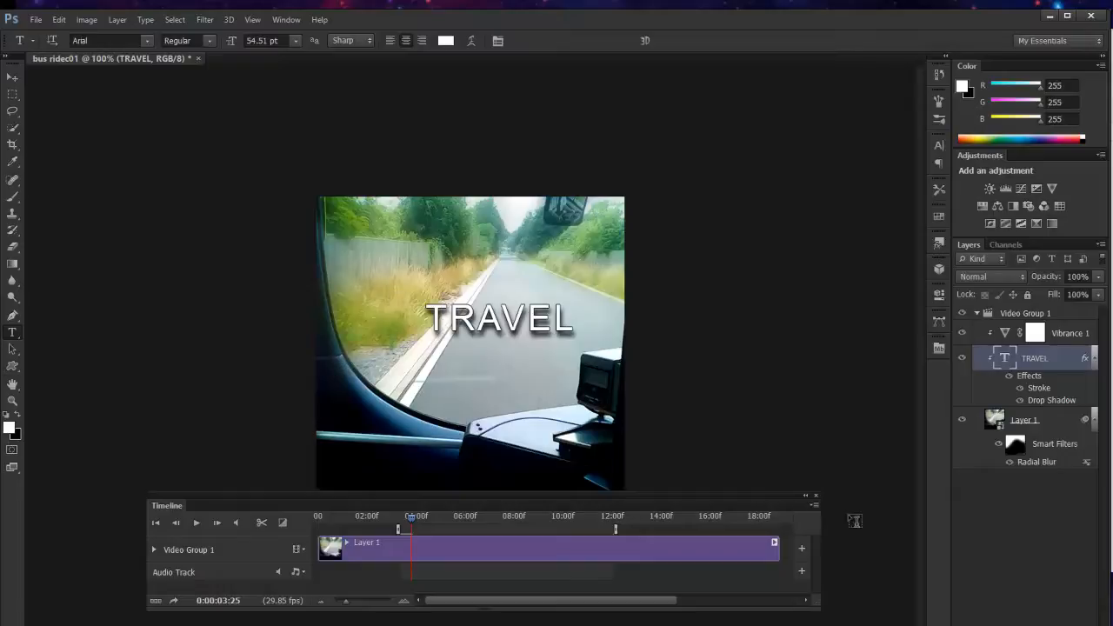
# Open the Render Video settings to export the edited clip.
pyautogui.click(815, 506)
pyautogui.click(816, 506)
pyautogui.press('v')
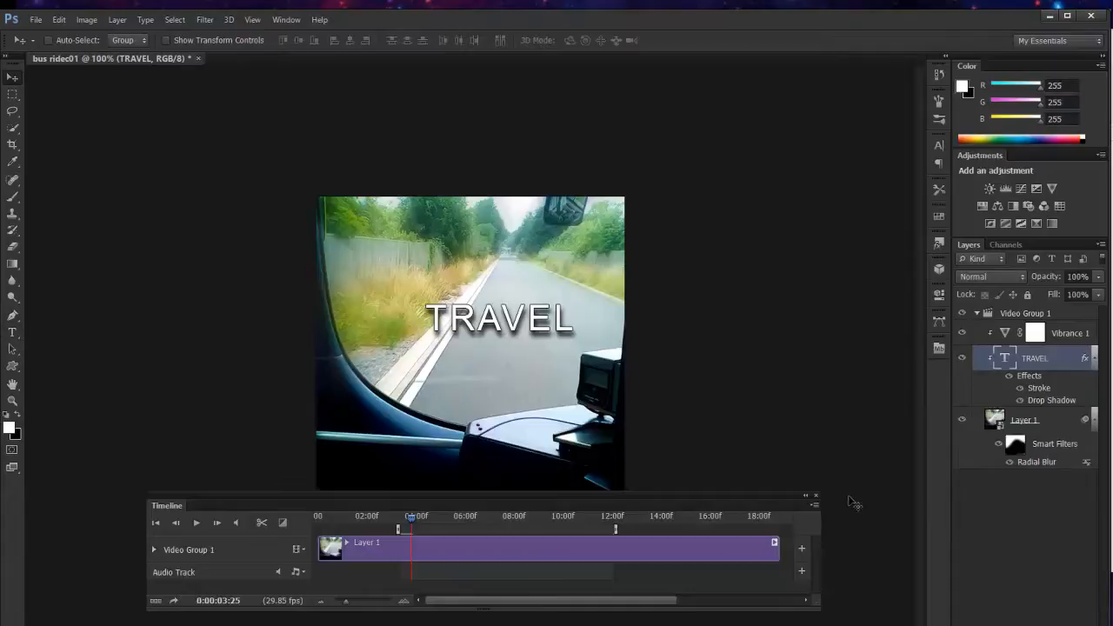
pyautogui.click(813, 506)
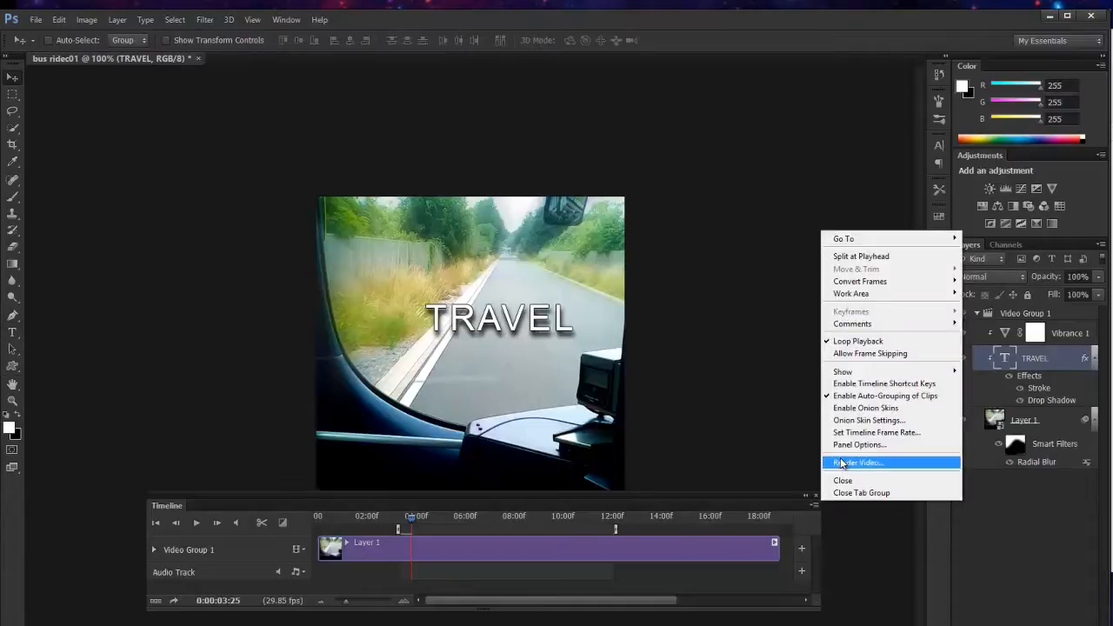
pyautogui.click(35, 20)
pyautogui.click(35, 20)
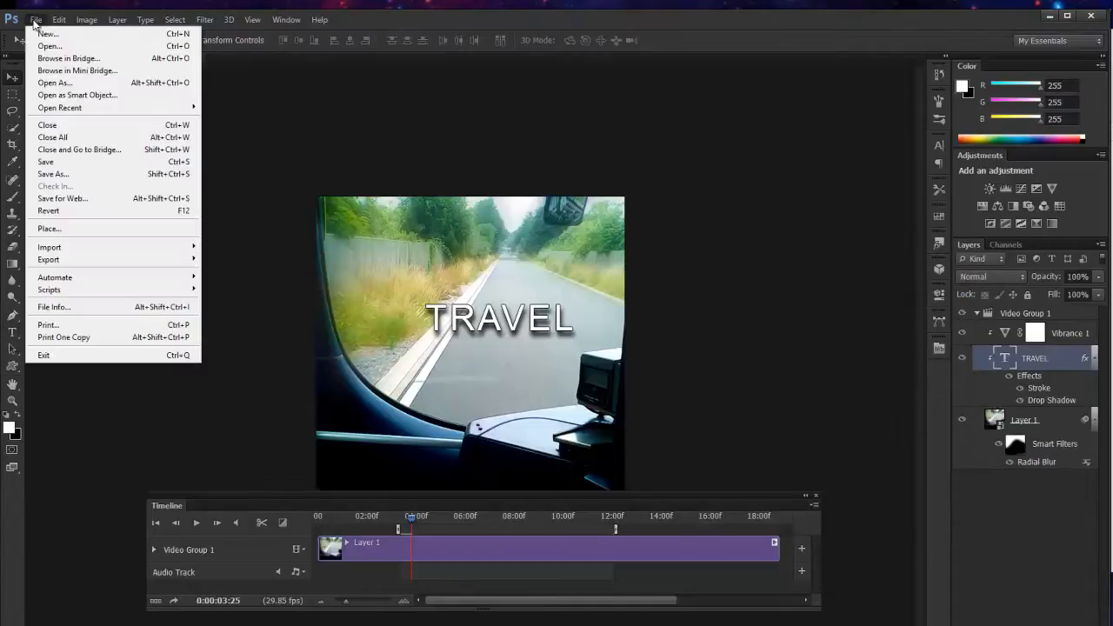
pyautogui.moveTo(170, 260)
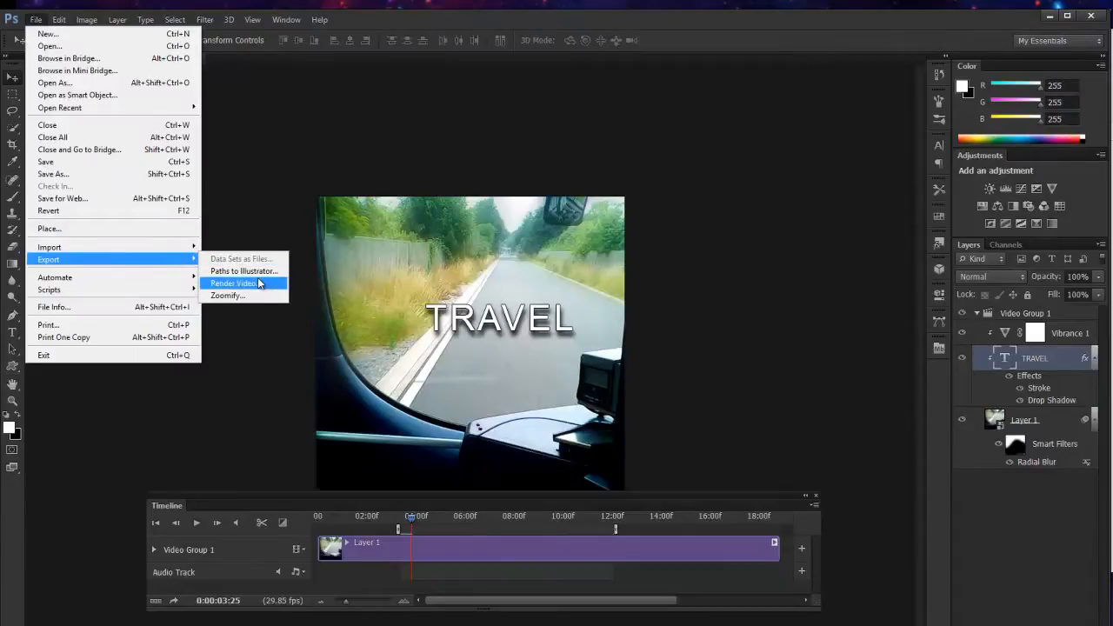
pyautogui.click(261, 281)
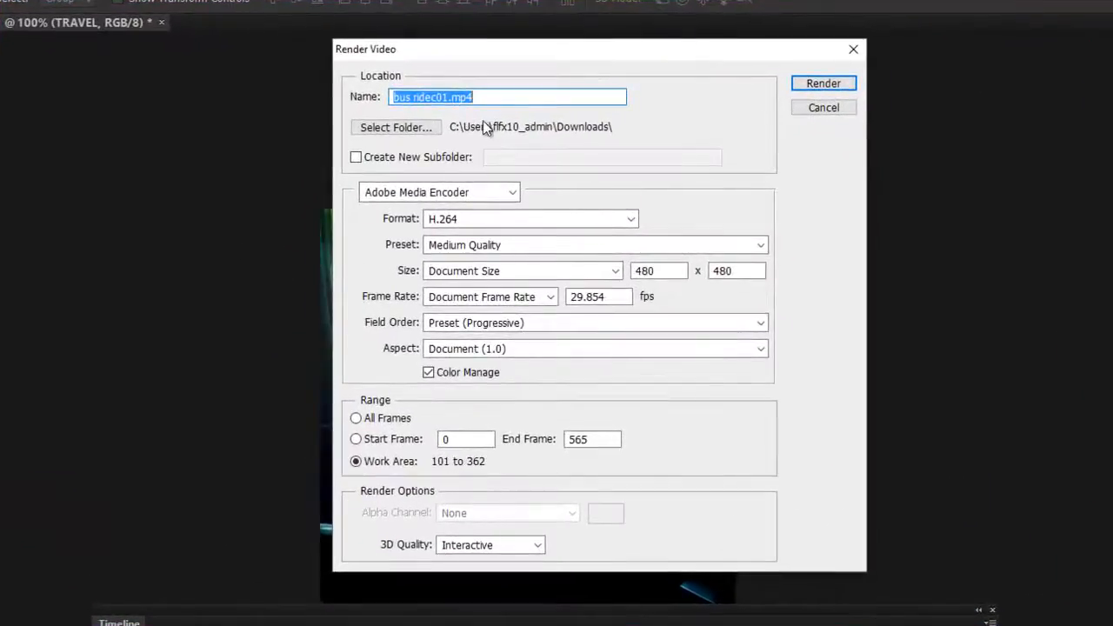
# Set the render destination to the user's Videos folder.
pyautogui.click(364, 126)
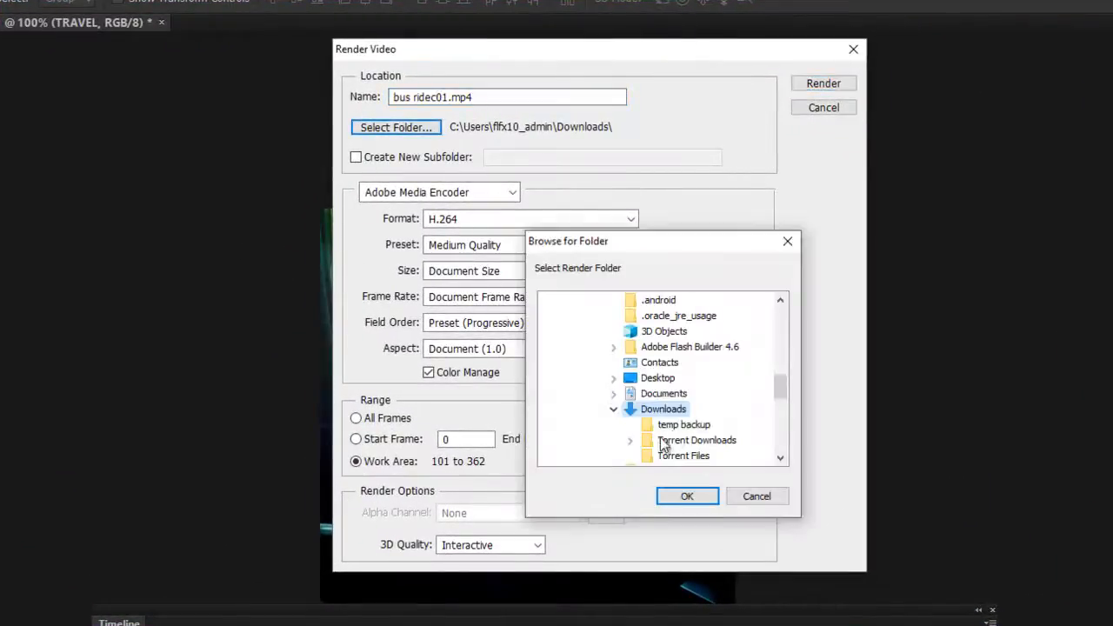
pyautogui.click(614, 409)
pyautogui.scroll(-3, 639, 426)
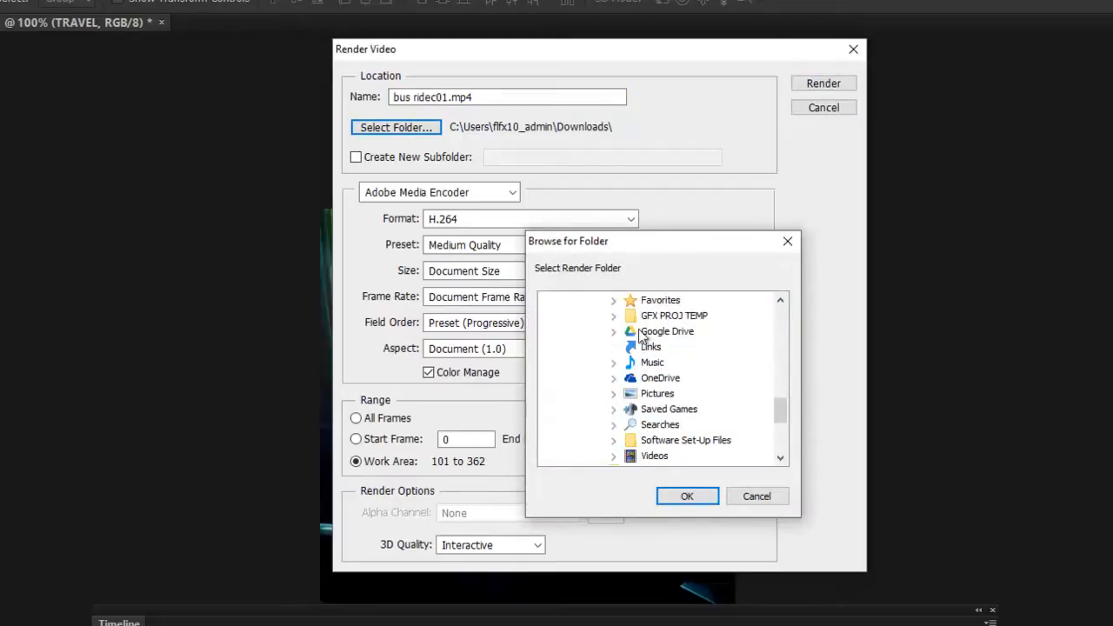
pyautogui.click(615, 456)
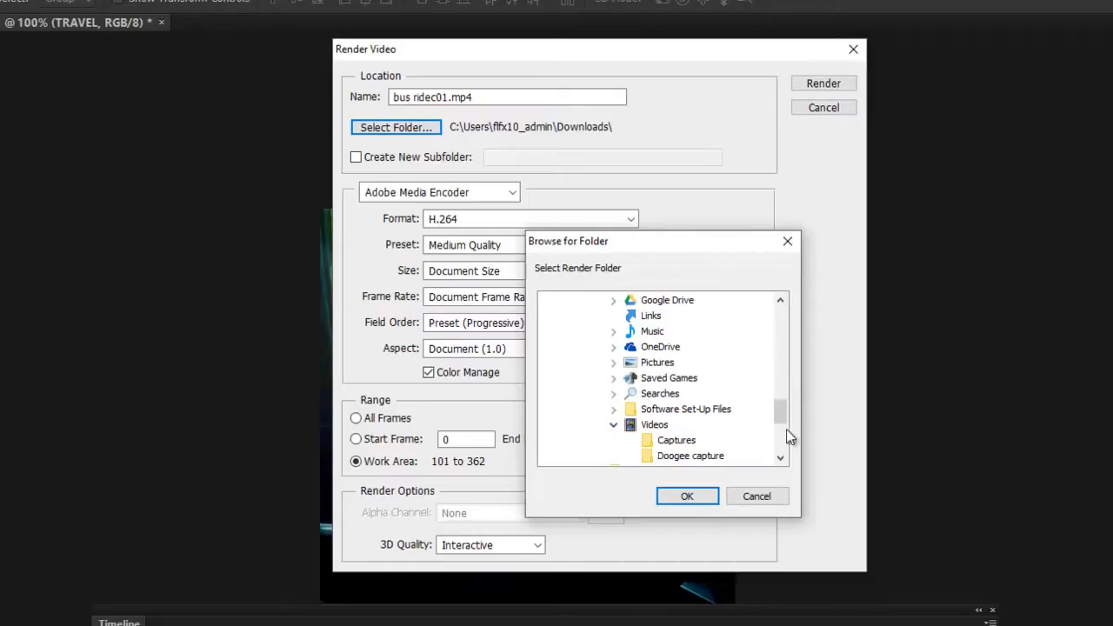
pyautogui.moveTo(783, 421); pyautogui.dragTo(783, 427)
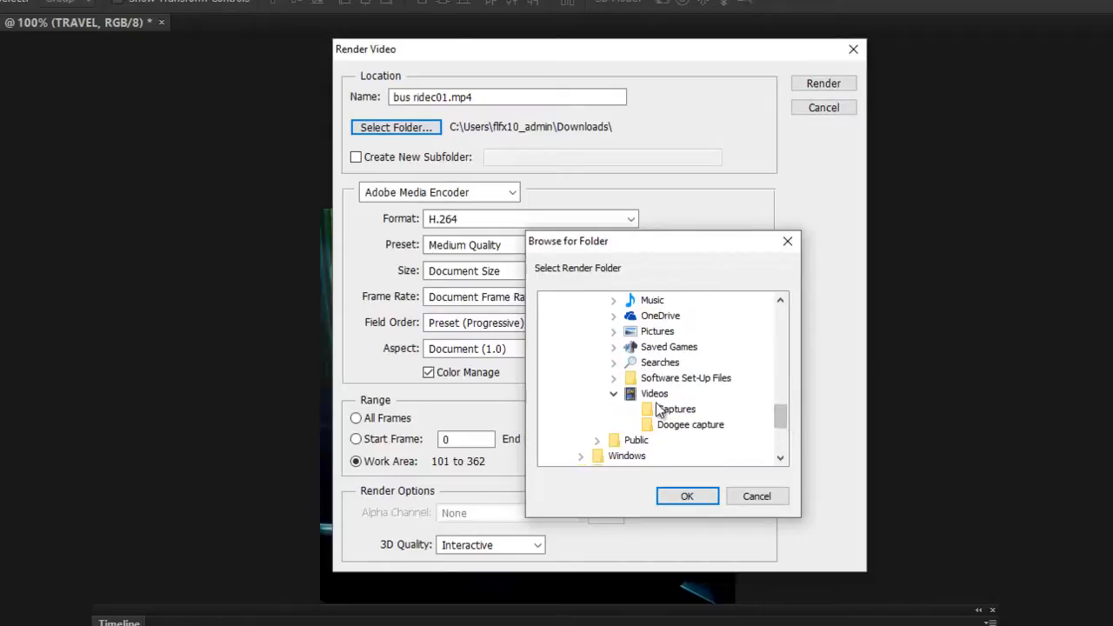
pyautogui.click(655, 394)
pyautogui.click(687, 496)
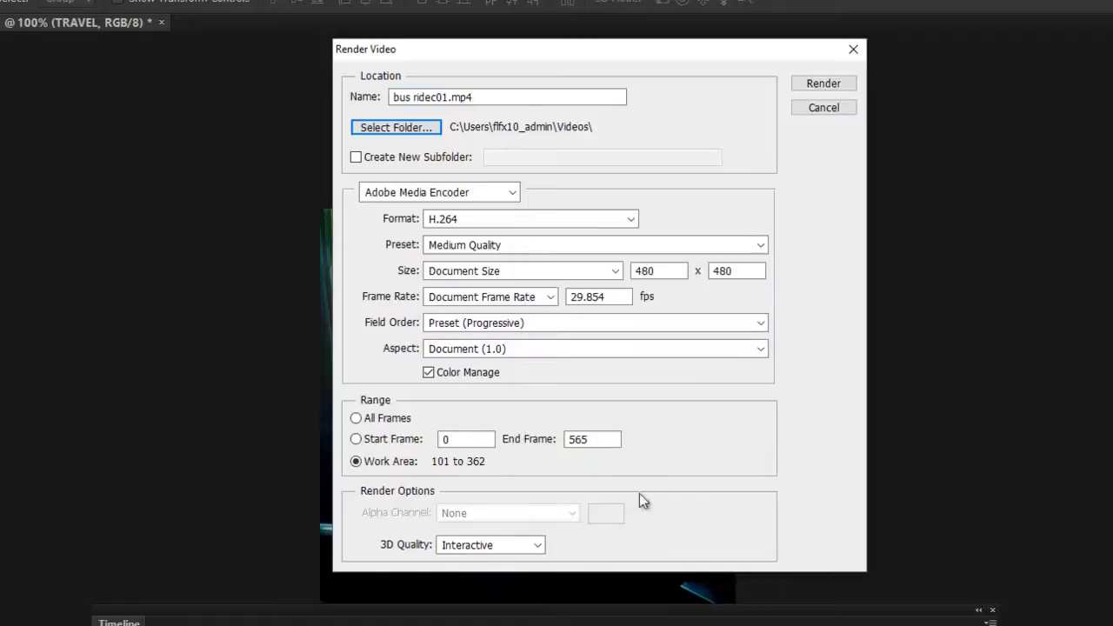
# Render the work area as bus ridec01.mp4 in H.264 format with the Medium Quality preset at document size.
pyautogui.click(444, 97)
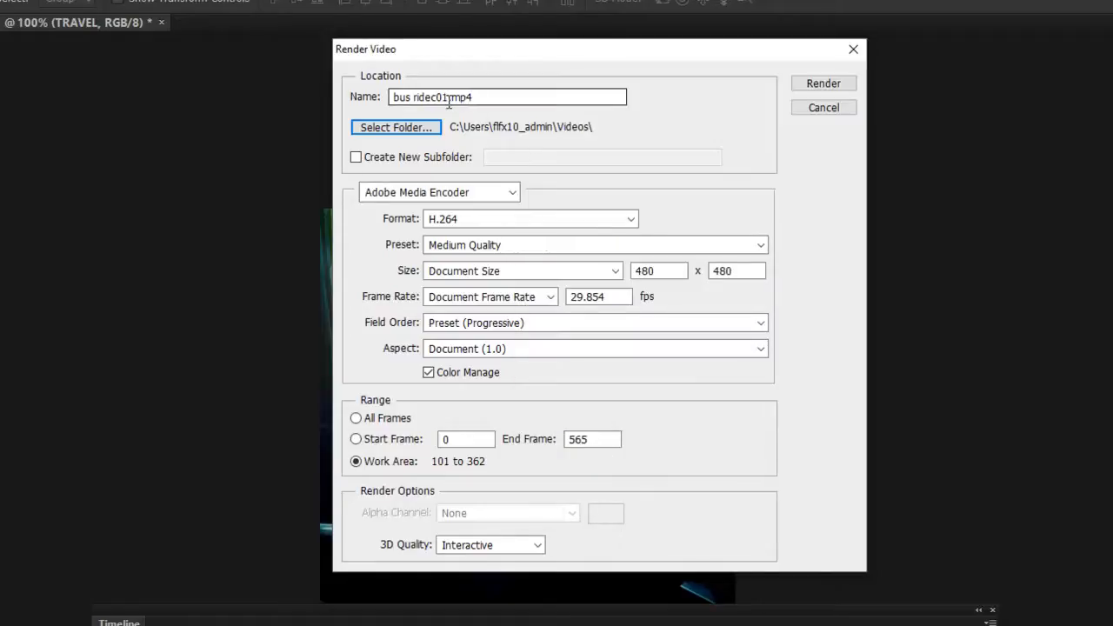
pyautogui.click(567, 242)
pyautogui.click(566, 242)
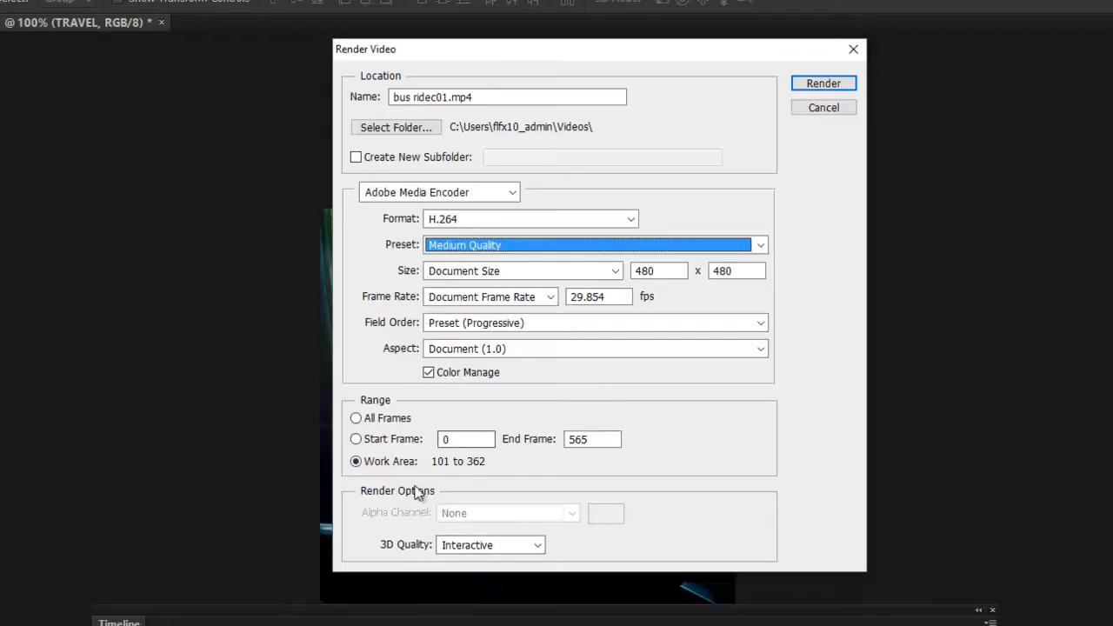
pyautogui.click(820, 83)
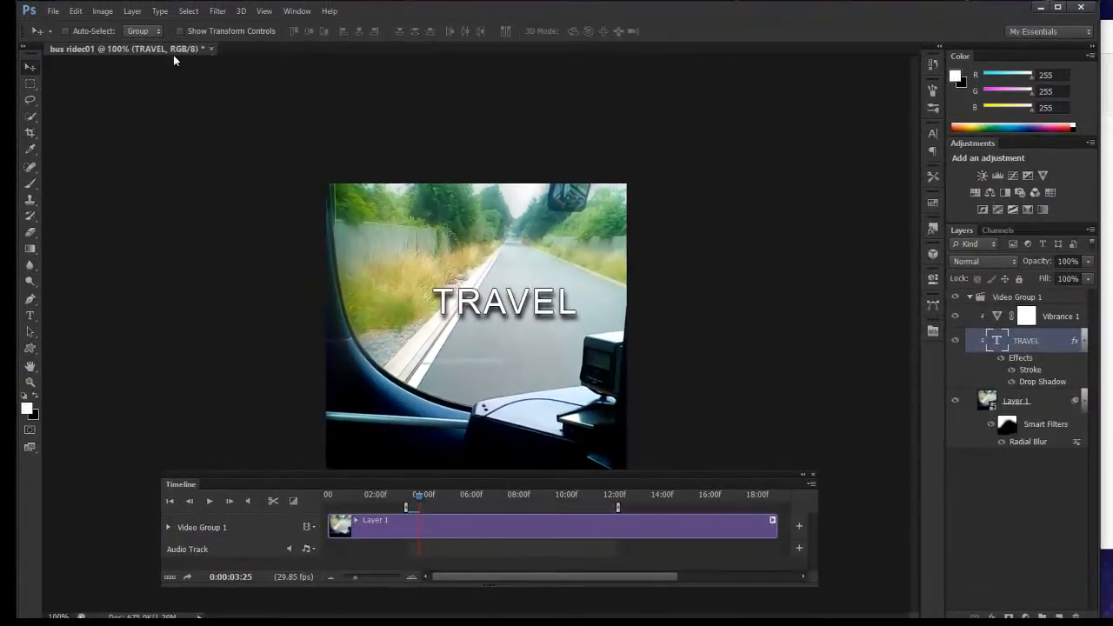
# Save the edited project as bus ridec01.psd and close the document.
pyautogui.click(52, 12)
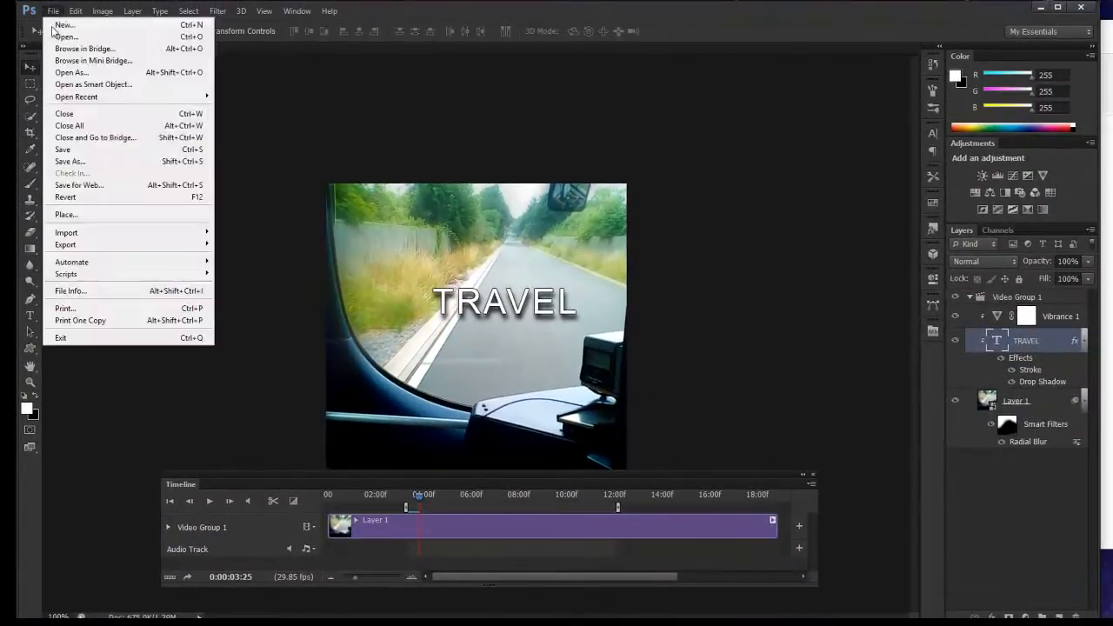
pyautogui.click(70, 161)
pyautogui.write('bus ridec01.psd')
pyautogui.click(634, 270)
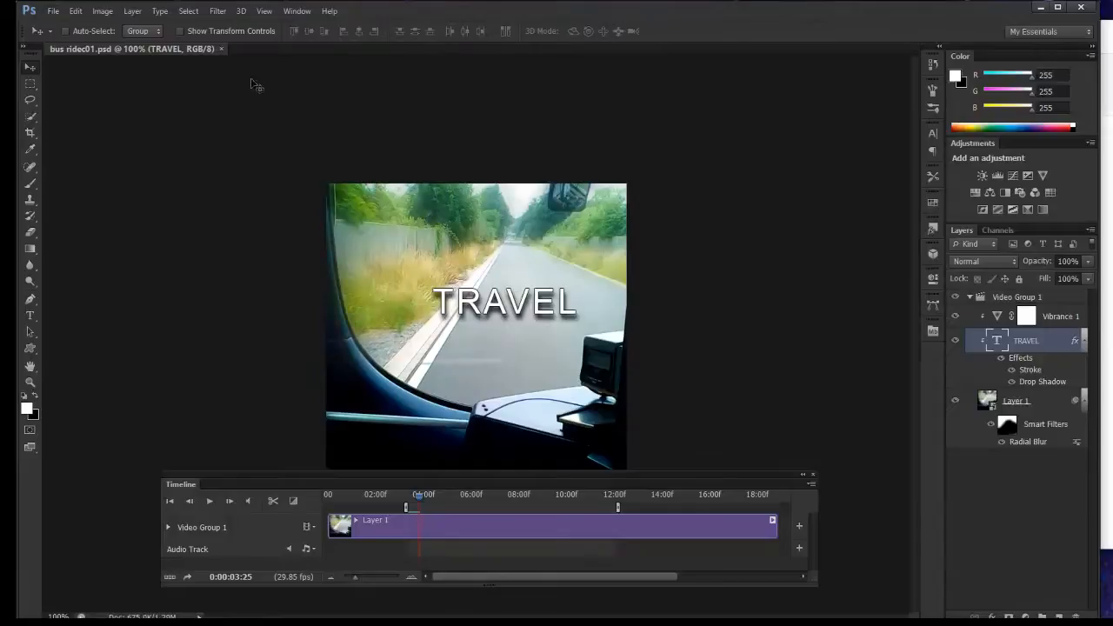
pyautogui.click(221, 48)
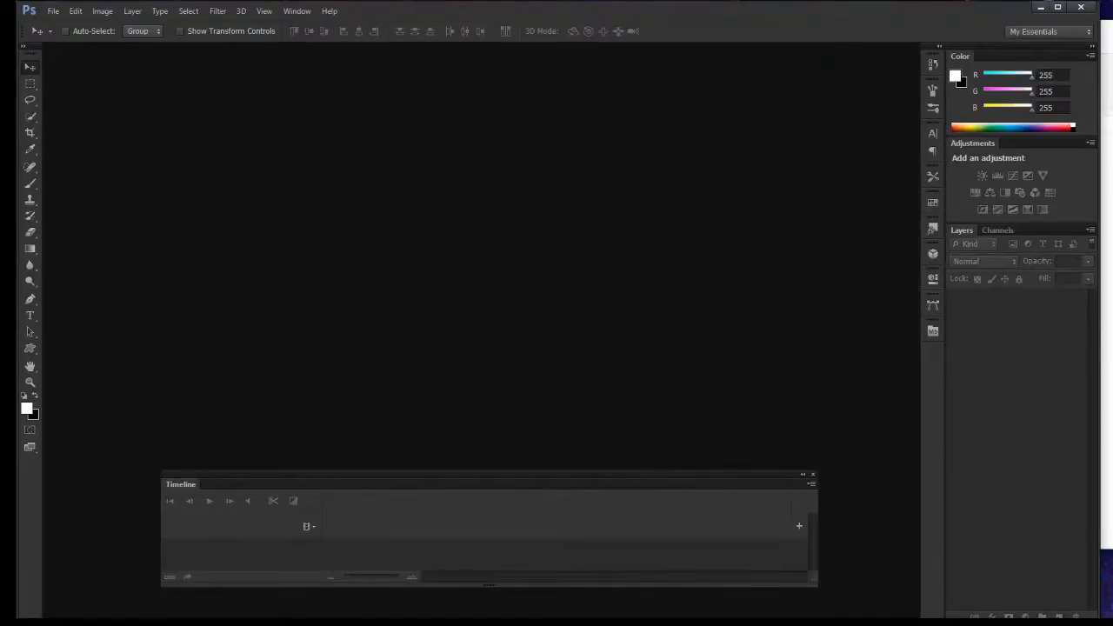
# Switch to File Explorer, go to the Videos folder and open the rendered bus ridec01.mp4 in Photoshop.
pyautogui.click(1107, 348)
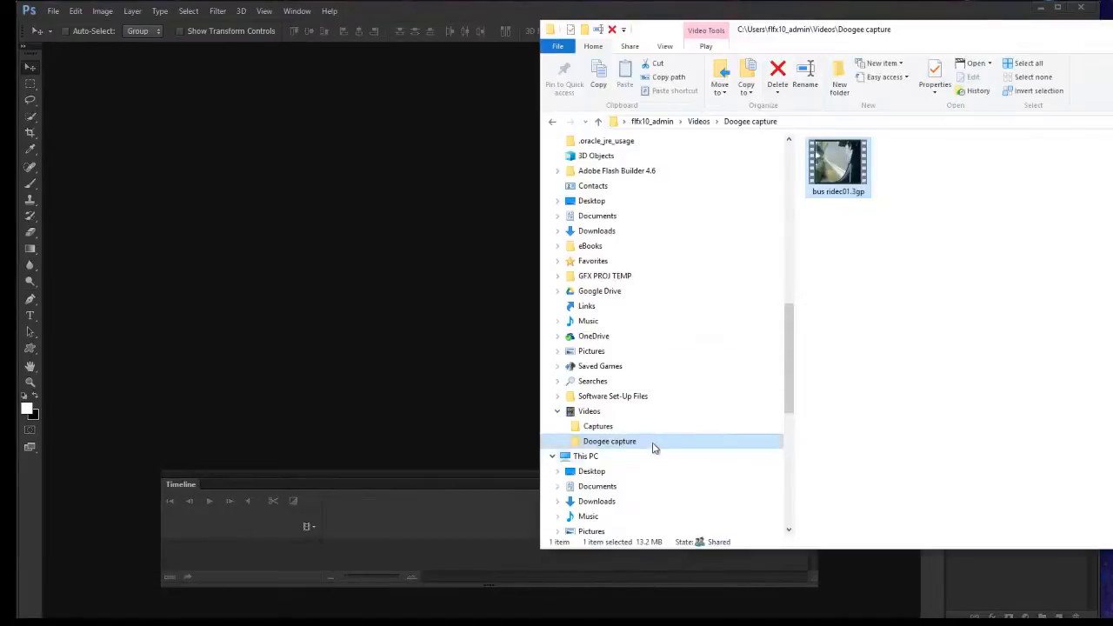
pyautogui.click(637, 415)
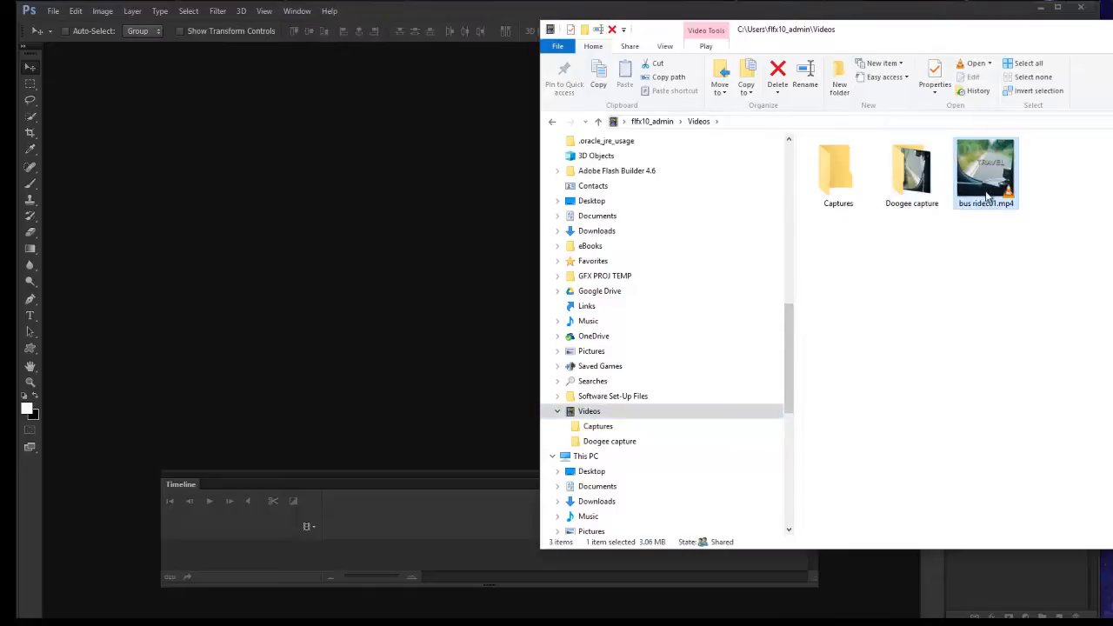
pyautogui.moveTo(988, 196); pyautogui.dragTo(405, 263)
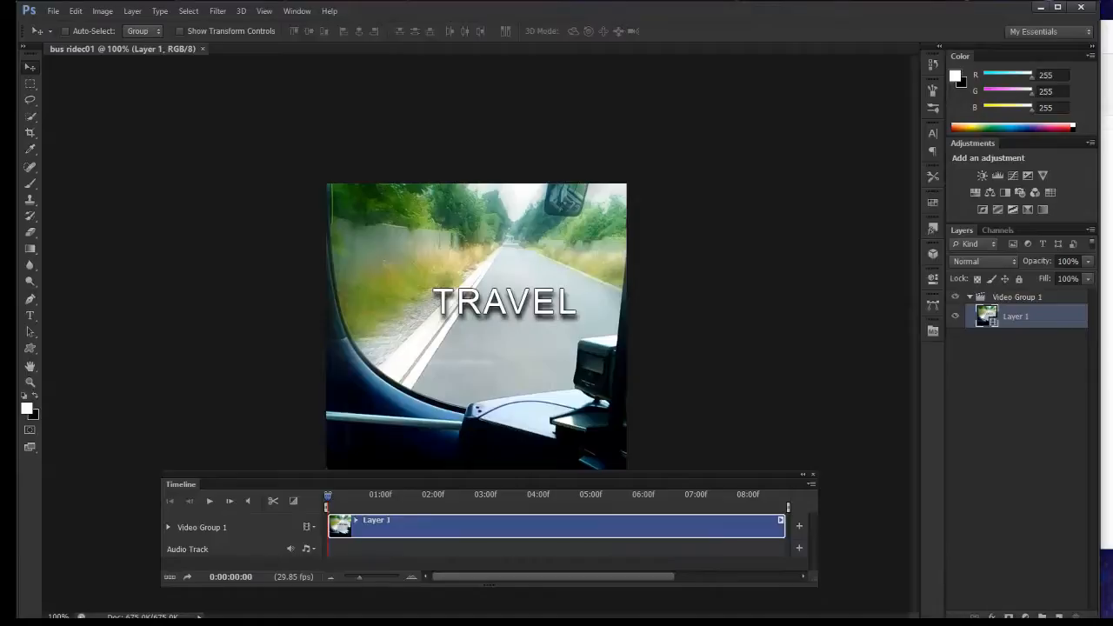
# Play the rendered bus ridec01.mp4 from File Explorer in VLC media player, pausing to check the picture, and close the player.
pyautogui.hotkey('alt', 'Tab')
pyautogui.doubleClick(987, 173)
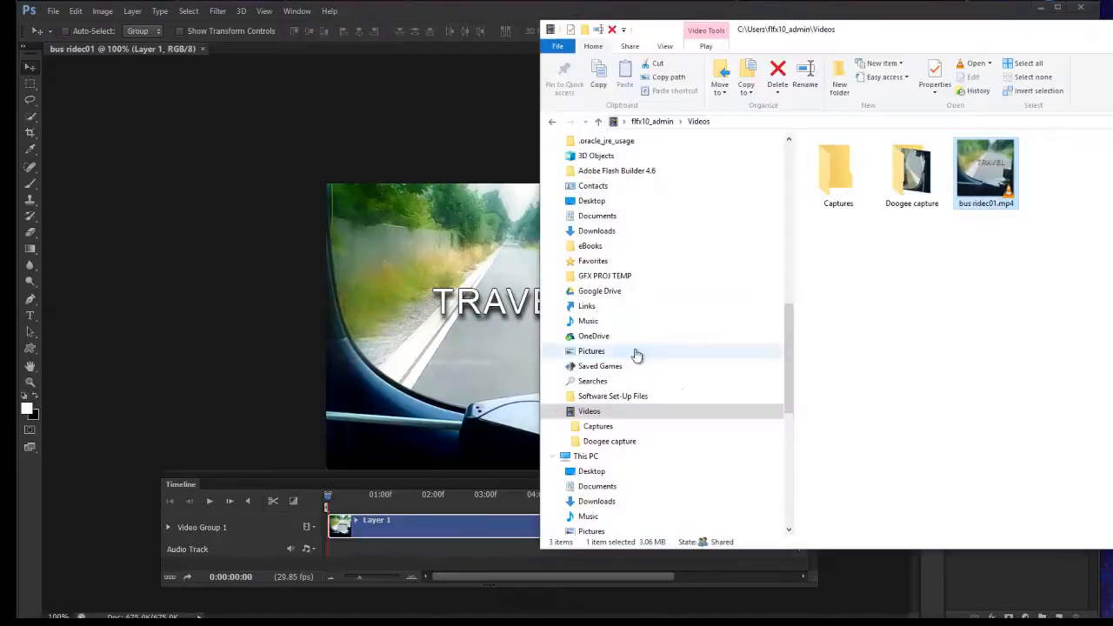
pyautogui.rightClick(300, 576)
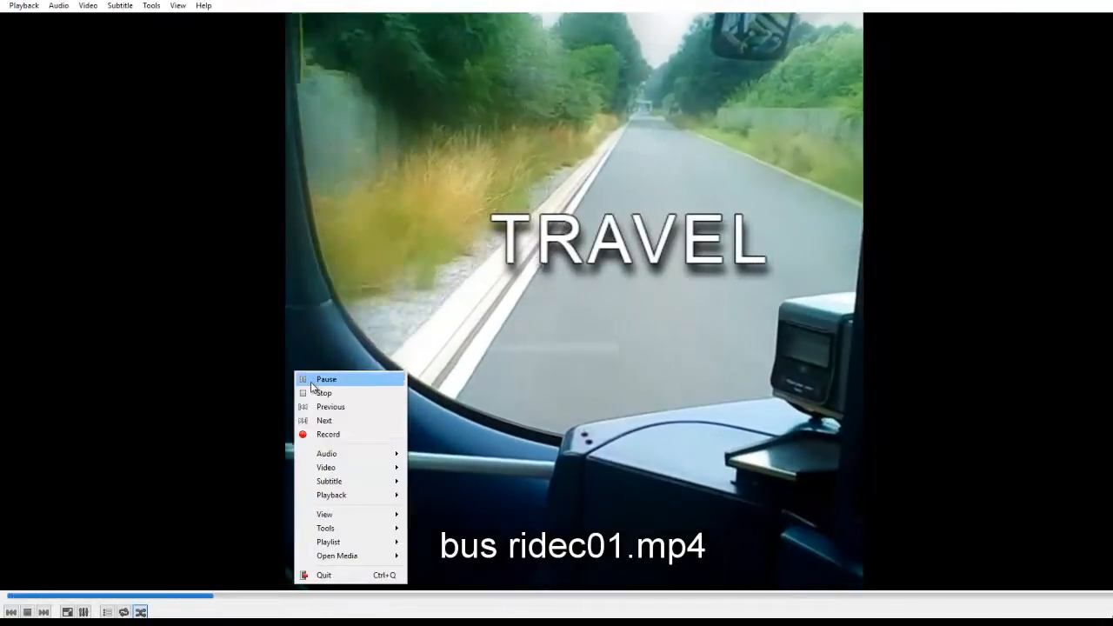
pyautogui.click(313, 377)
pyautogui.moveTo(264, 1); pyautogui.dragTo(368, 49)
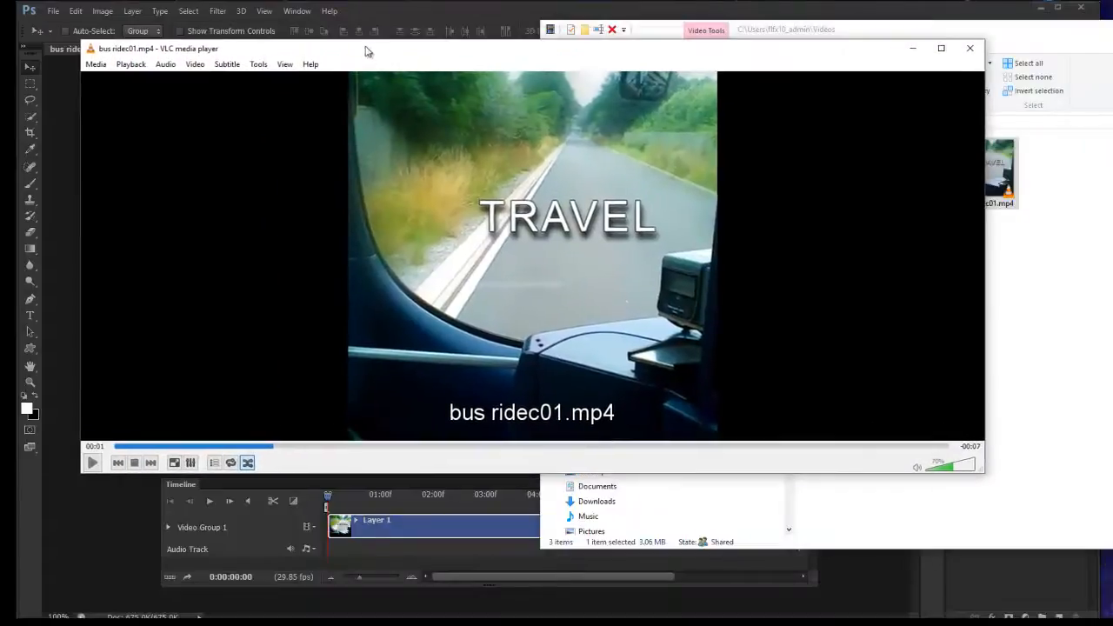
pyautogui.click(92, 464)
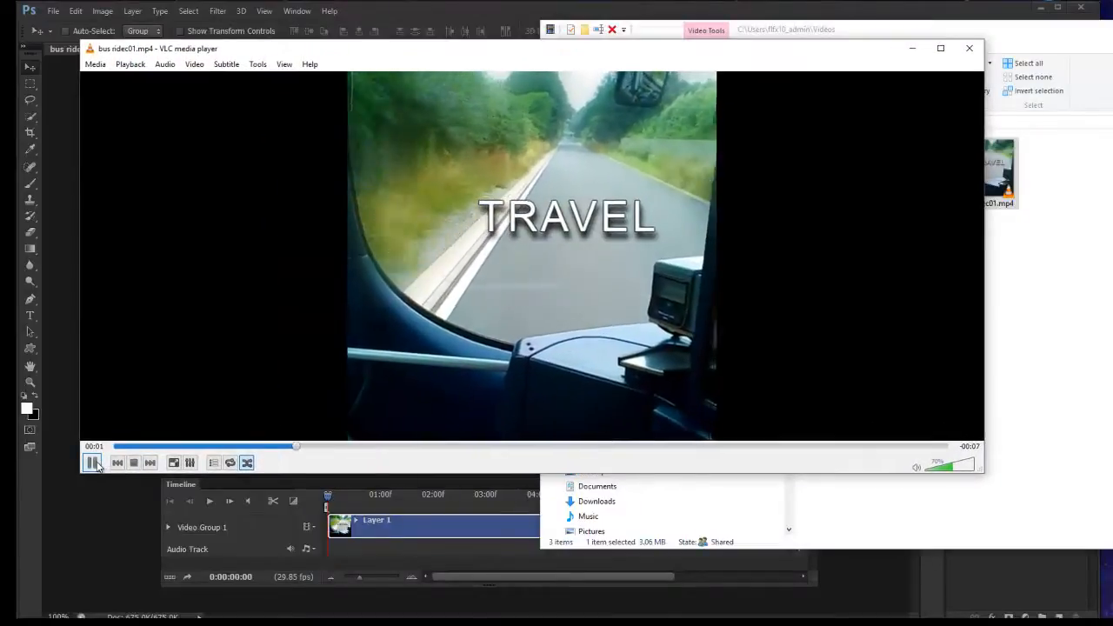
pyautogui.click(93, 464)
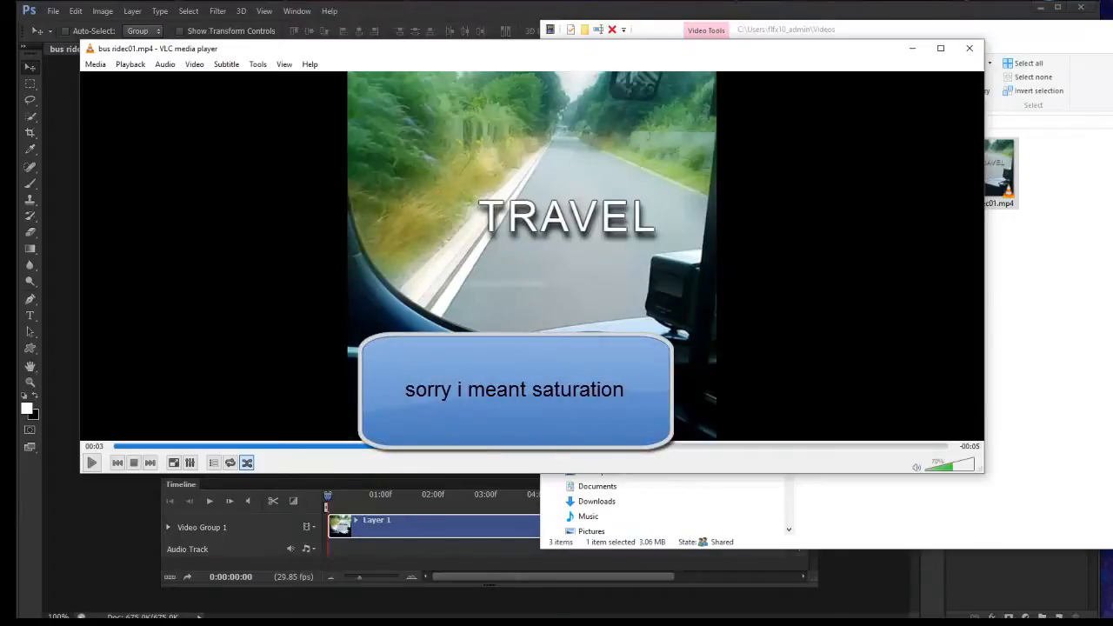
pyautogui.click(969, 48)
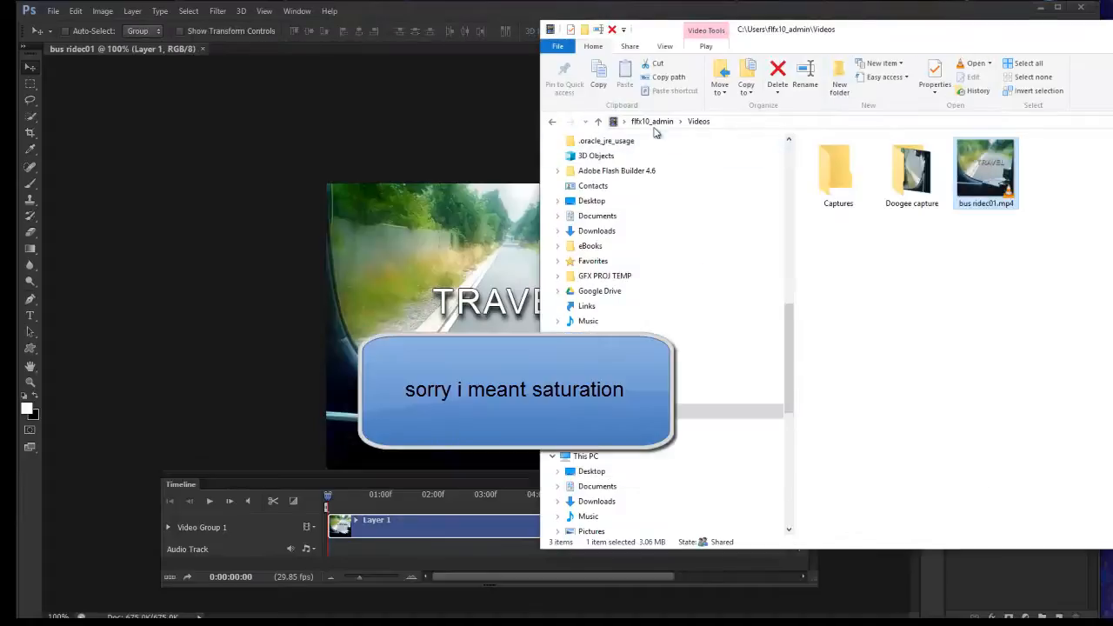
# Minimise File Explorer and preview the rendered clip in Photoshop's timeline, stopping playback at about 6 seconds.
pyautogui.moveTo(873, 29); pyautogui.dragTo(524, 26)
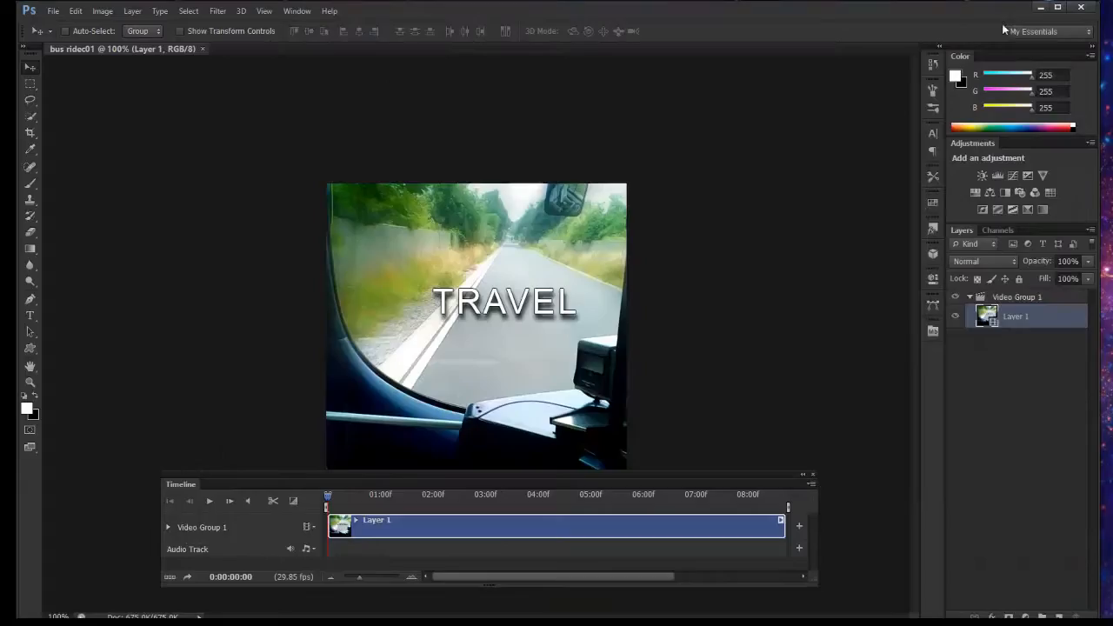
pyautogui.click(1002, 24)
pyautogui.click(210, 502)
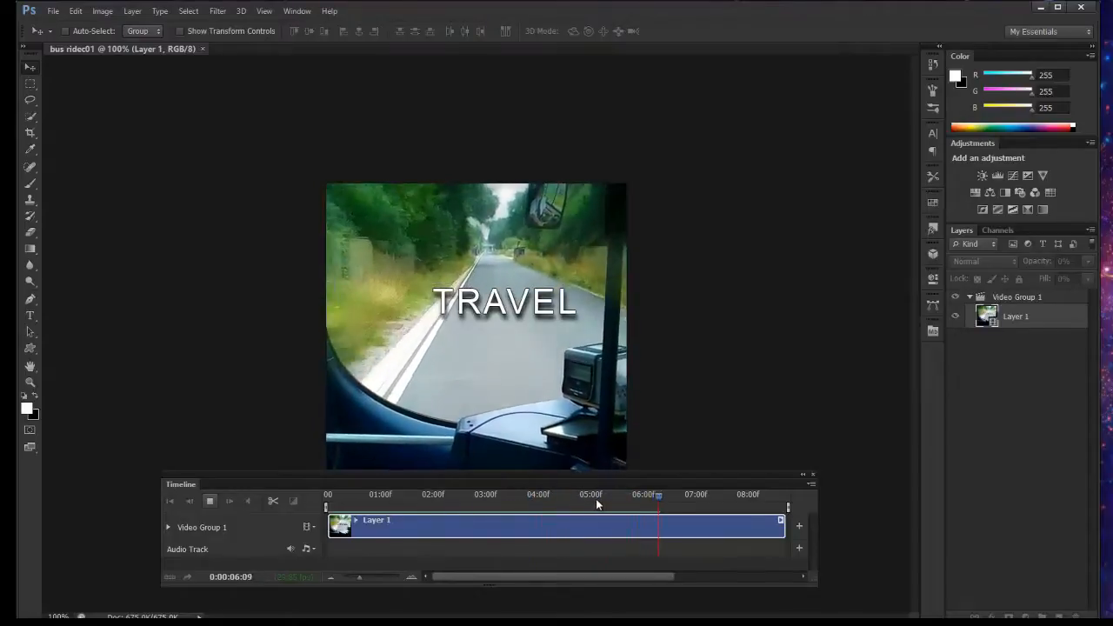
pyautogui.click(659, 498)
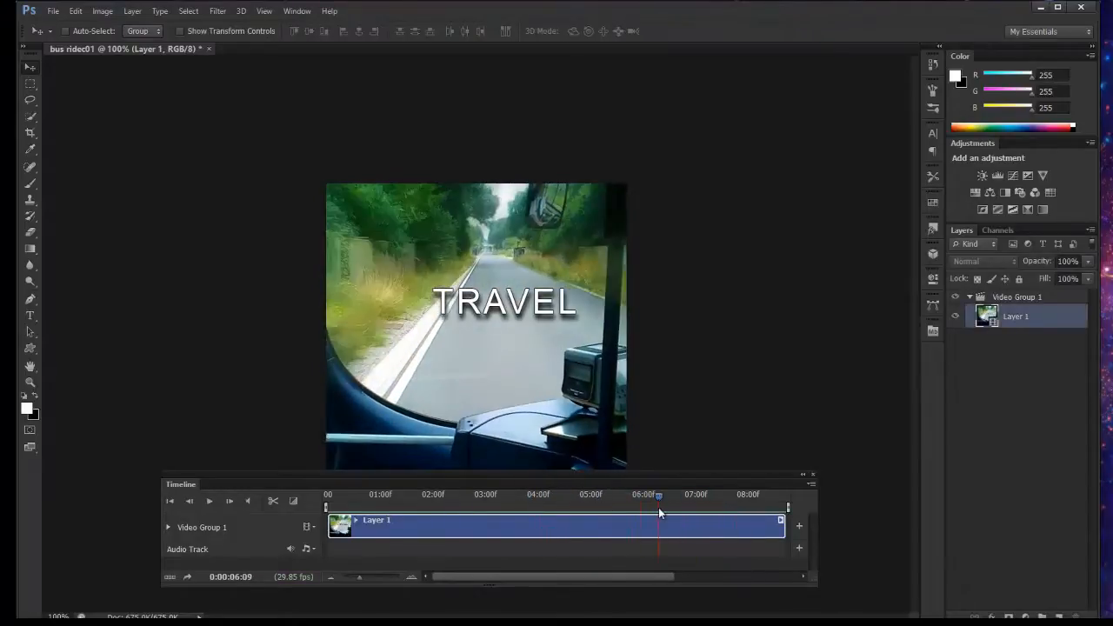